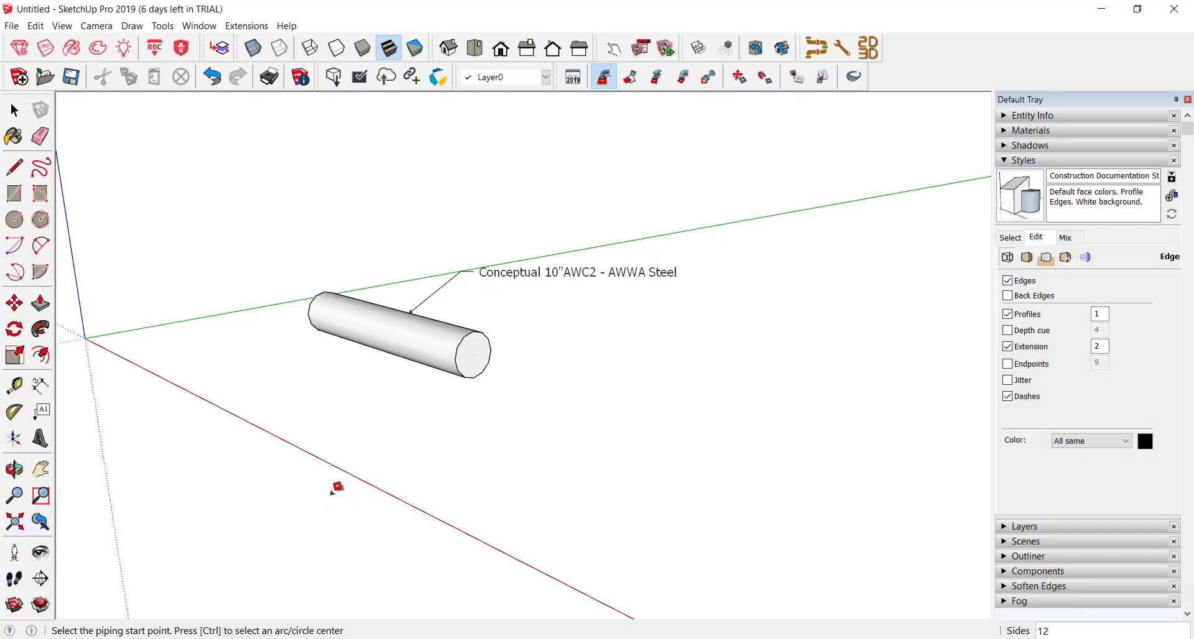
Leave piping and return to plain selection while orbiting around the pipe
{"action": "middle_click_drag", "start_coordinate": [332, 493], "coordinate": [398, 334]}
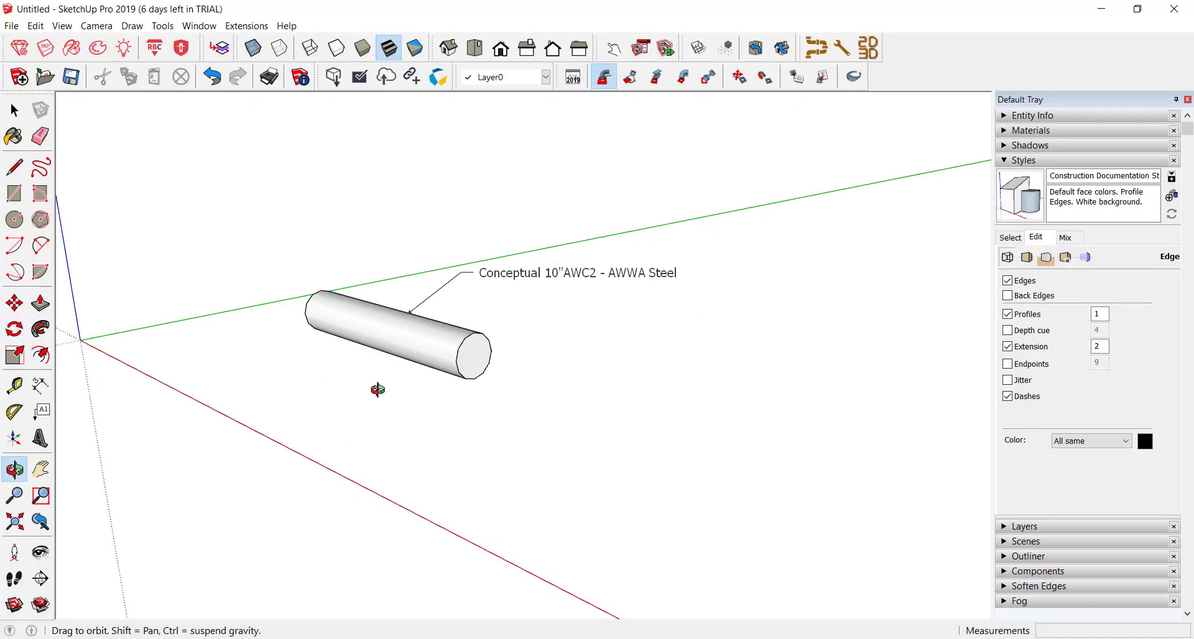
{"action": "key", "text": "space"}
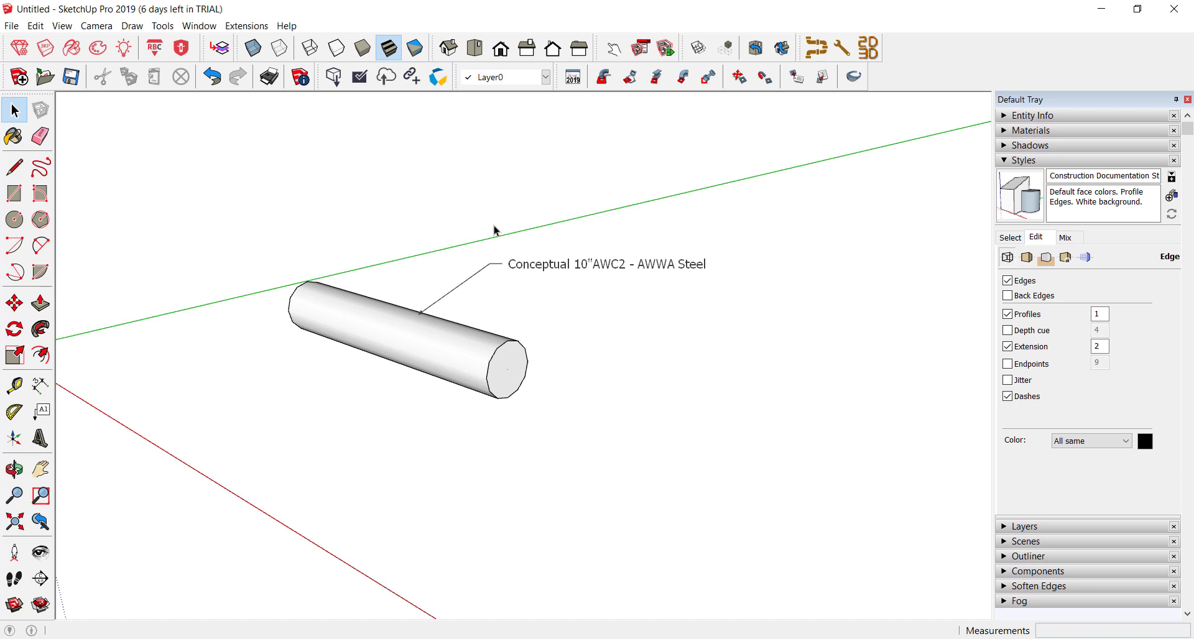
{"action": "middle_click_drag", "start_coordinate": [507, 266], "coordinate": [515, 357]}
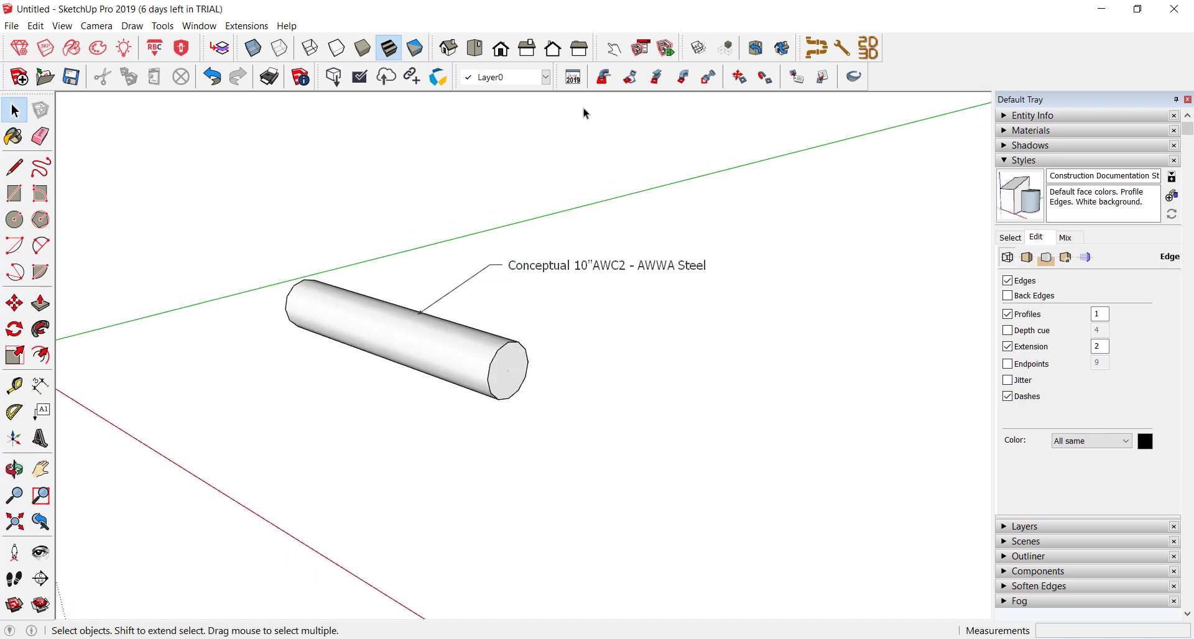
Start 3skeng piping with AWWA-C2xx steel and pick the 10" pipe's end for a fitting
{"action": "left_click", "coordinate": [608, 80]}
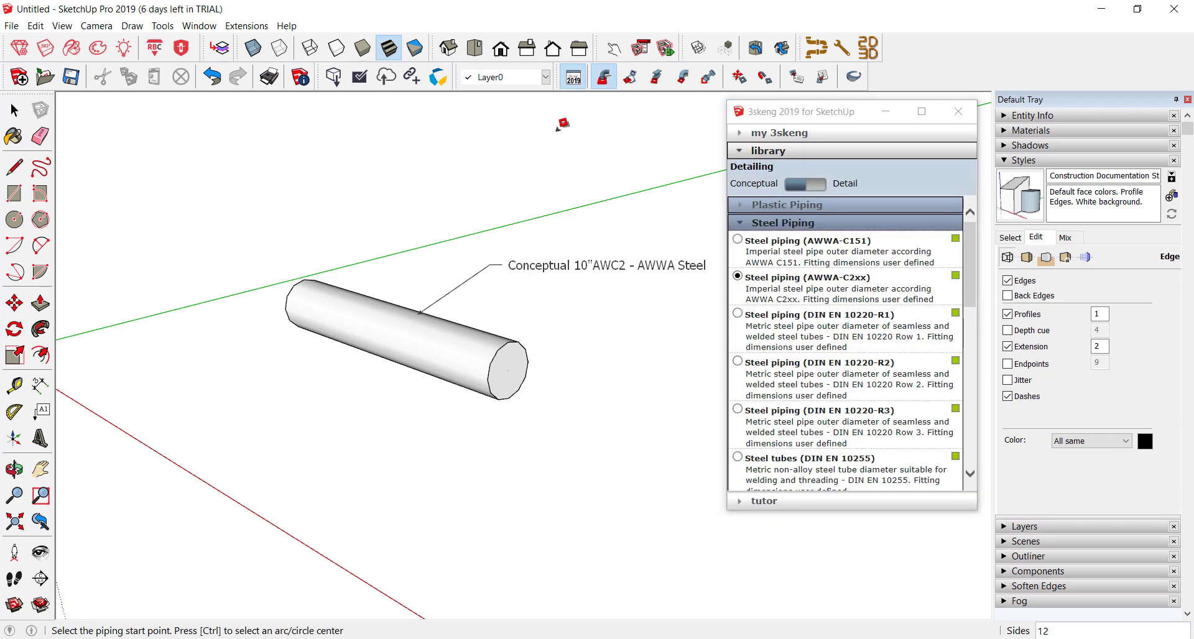
{"action": "mouse_move", "coordinate": [452, 224]}
{"action": "middle_mouse_down"}
{"action": "mouse_move", "coordinate": [395, 219]}
{"action": "mouse_move", "coordinate": [376, 191]}
{"action": "mouse_move", "coordinate": [426, 208]}
{"action": "middle_mouse_up"}
{"action": "scroll", "coordinate": [470, 322], "scroll_direction": "up", "scroll_amount": 2}
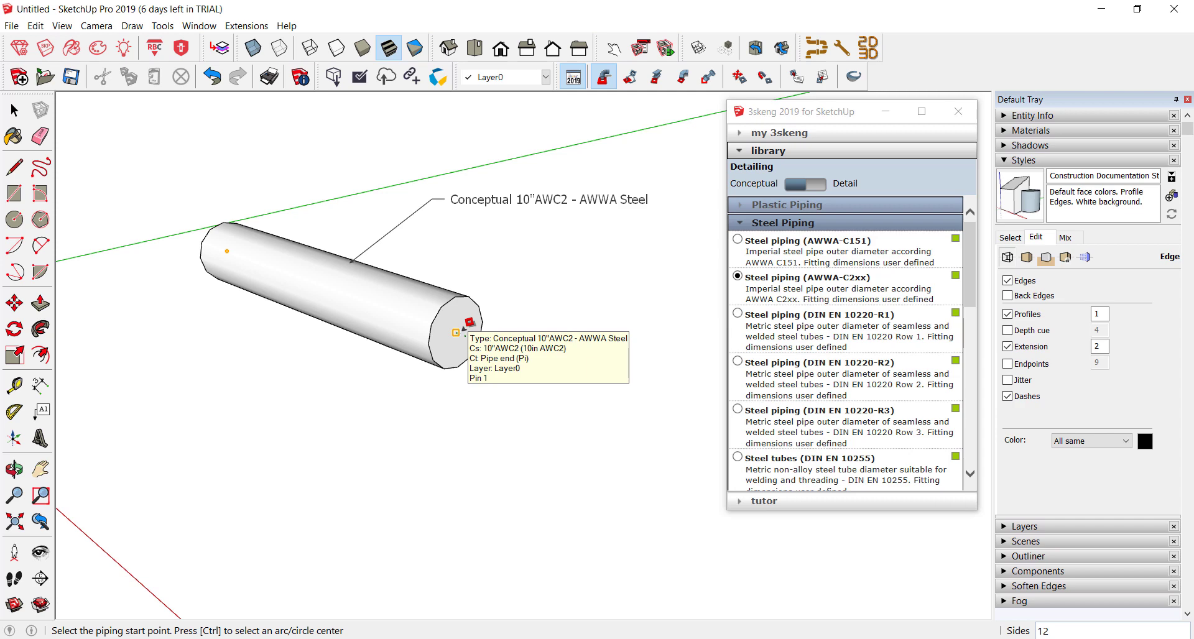
{"action": "left_click", "coordinate": [465, 325]}
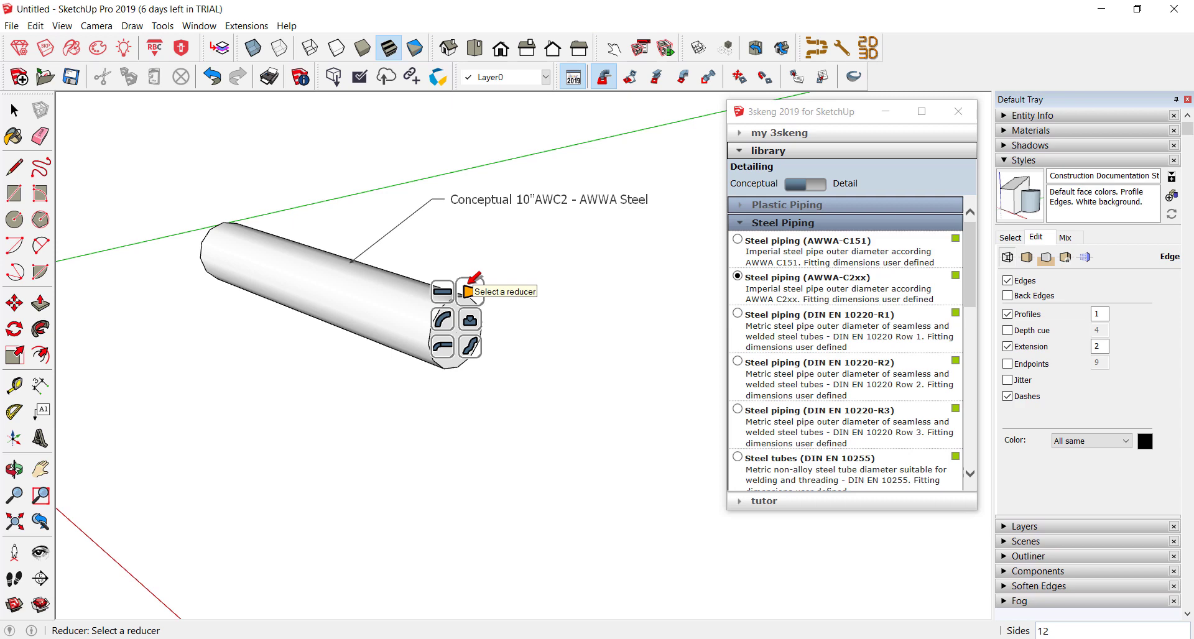
Choose a reducer fitting and fix its length at 0.20 m, previewing a 5" AWC2 small end
{"action": "left_click", "coordinate": [470, 288]}
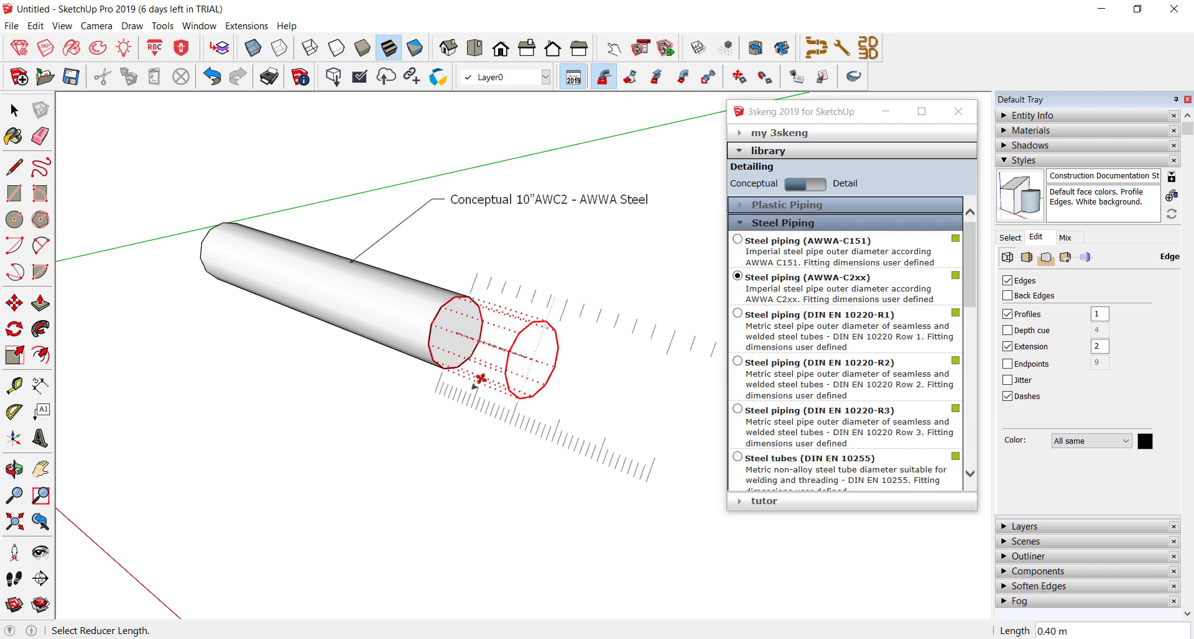
{"action": "mouse_move", "coordinate": [481, 378]}
{"action": "middle_mouse_down"}
{"action": "mouse_move", "coordinate": [533, 386]}
{"action": "mouse_move", "coordinate": [576, 355]}
{"action": "mouse_move", "coordinate": [541, 382]}
{"action": "middle_mouse_up"}
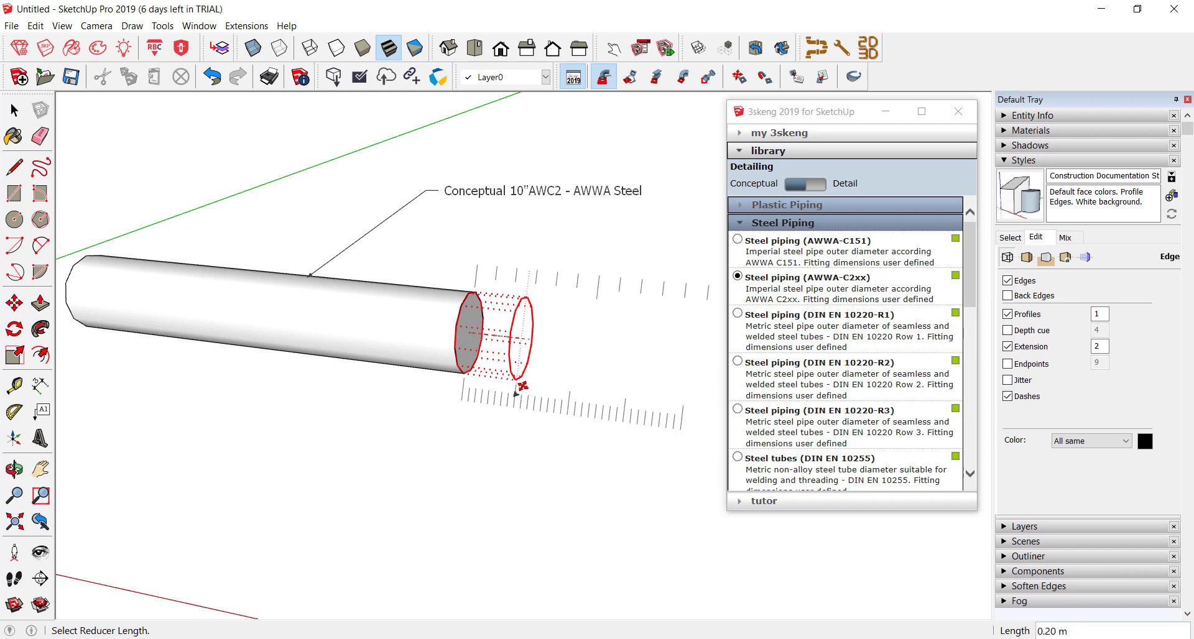
{"action": "left_click", "coordinate": [518, 391]}
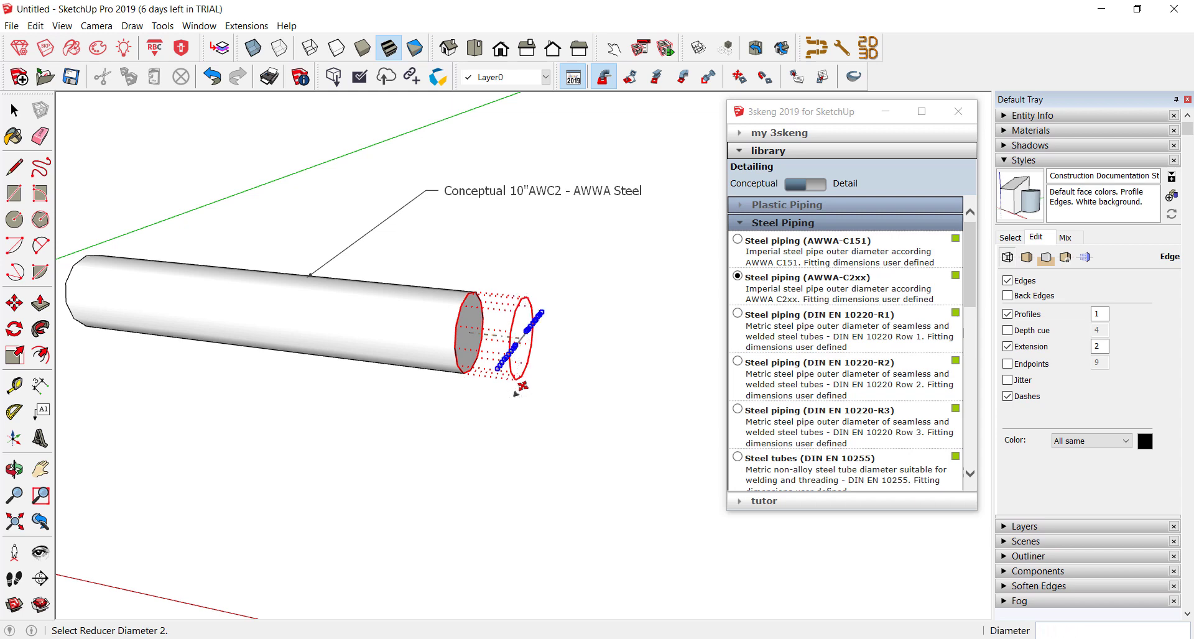
{"action": "middle_click_drag", "start_coordinate": [515, 392], "coordinate": [501, 350]}
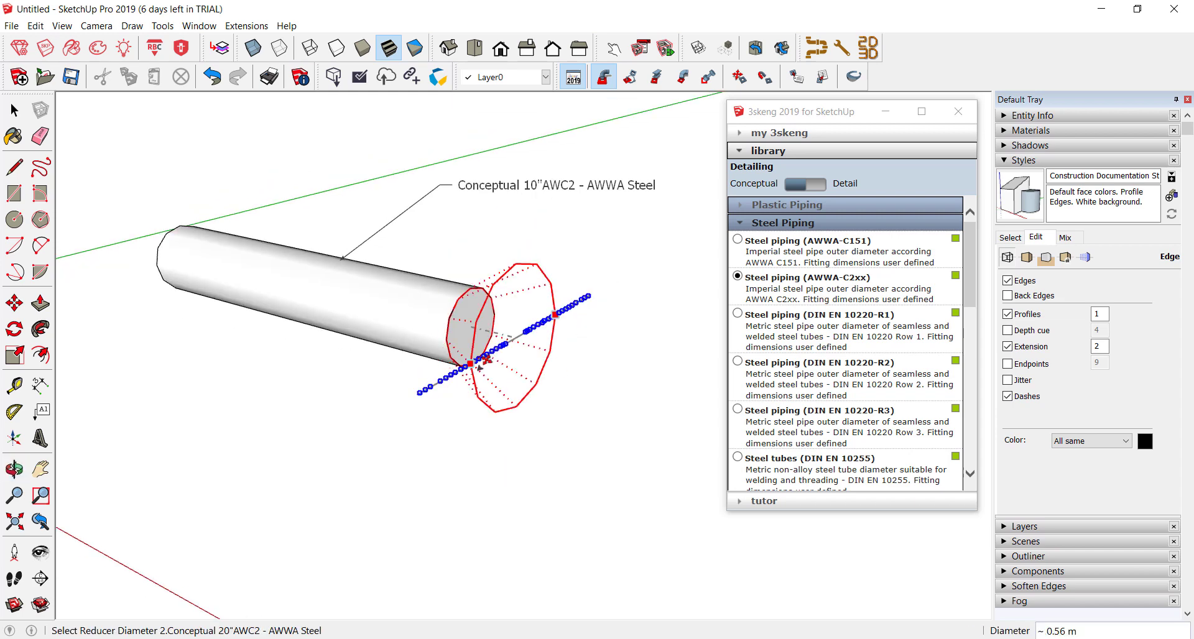
{"action": "scroll", "coordinate": [500, 349], "scroll_direction": "up", "scroll_amount": 2}
{"action": "scroll", "coordinate": [500, 348], "scroll_direction": "up", "scroll_amount": 1}
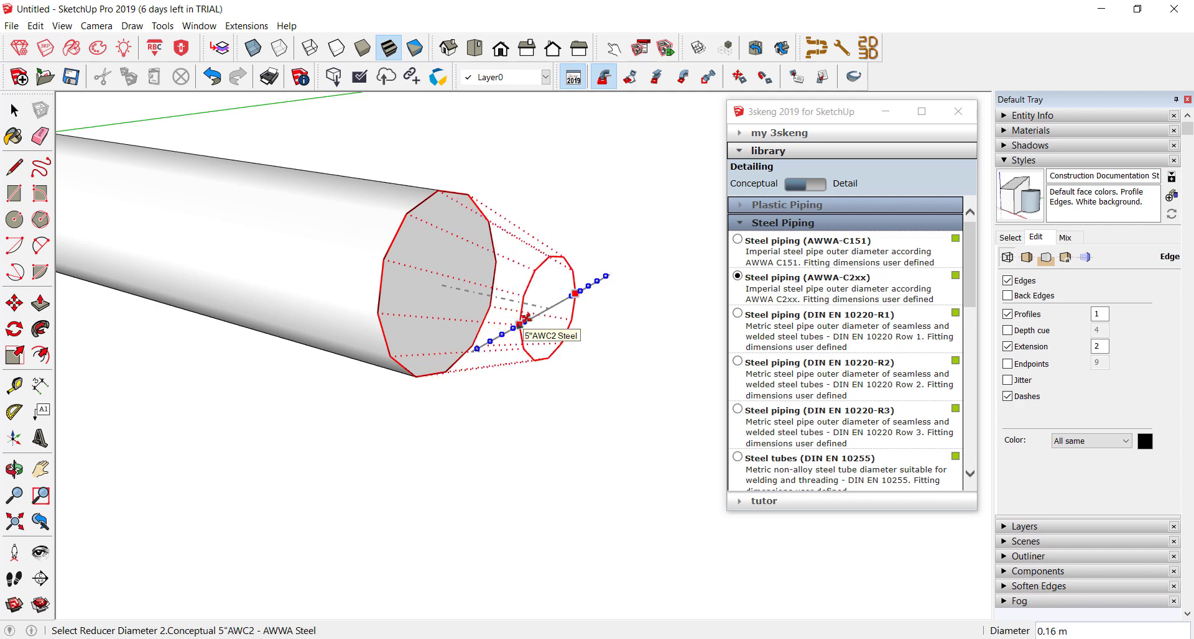
Fix the reducer's small end at 5" AWC2 with about 0.07 m offset and confirm its 90° rotation
{"action": "left_click", "coordinate": [526, 318]}
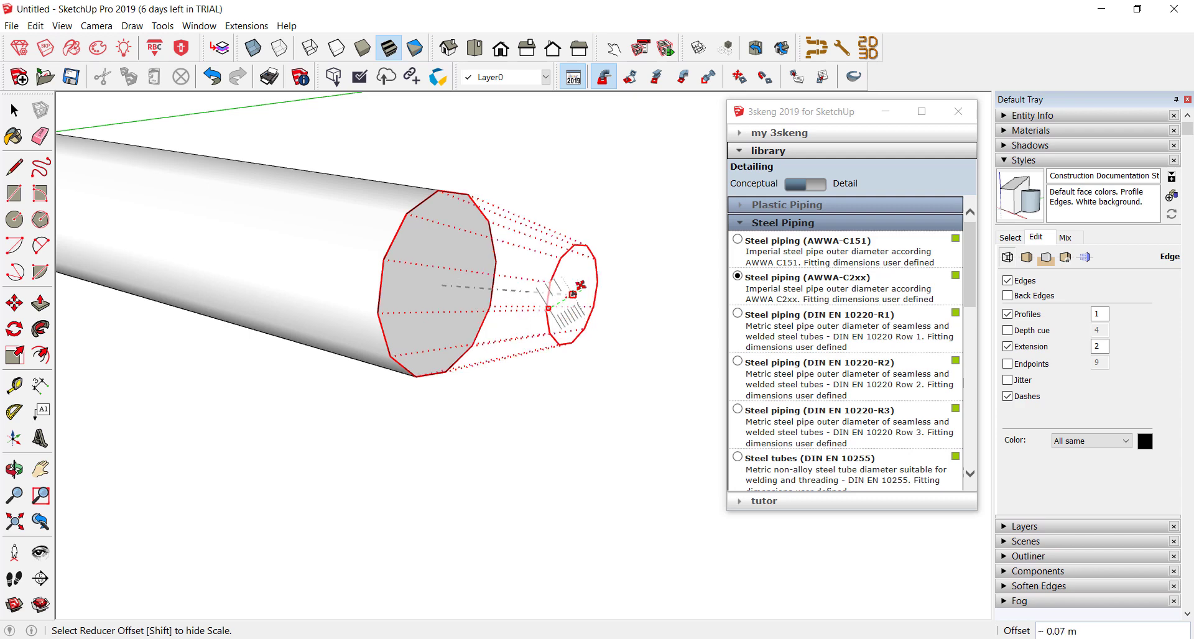
{"action": "left_click", "coordinate": [580, 286]}
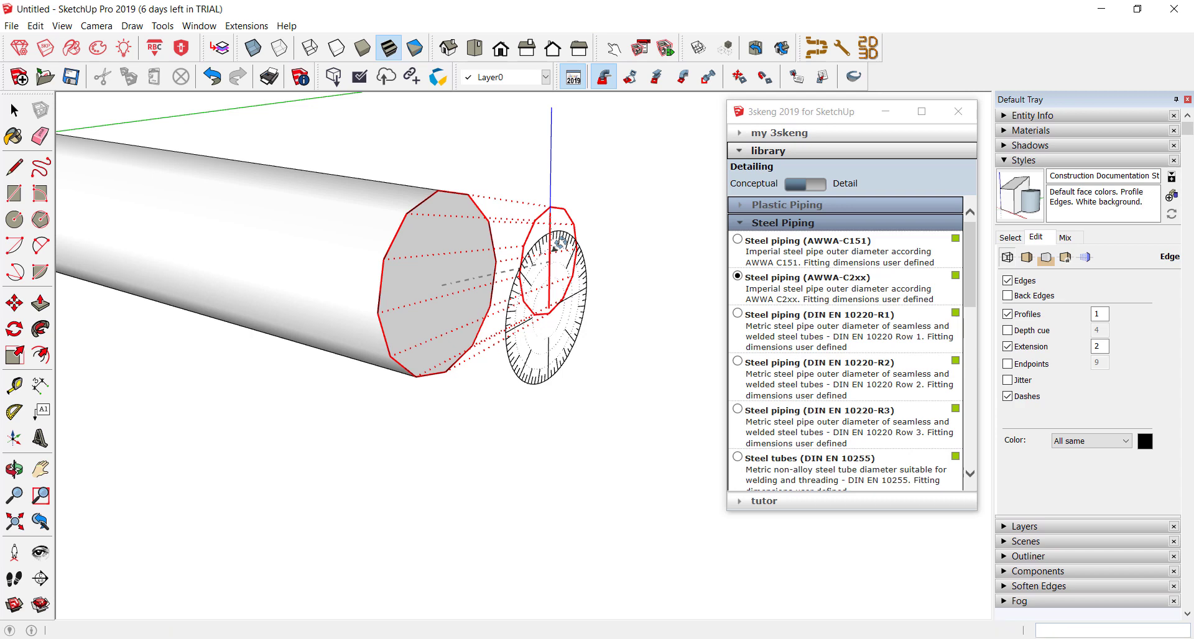
{"action": "left_click", "coordinate": [561, 242]}
{"action": "scroll", "coordinate": [566, 261], "scroll_direction": "down", "scroll_amount": 5}
{"action": "middle_click_drag", "start_coordinate": [566, 261], "coordinate": [582, 295]}
{"action": "left_click_drag", "start_coordinate": [582, 296], "coordinate": [353, 327]}
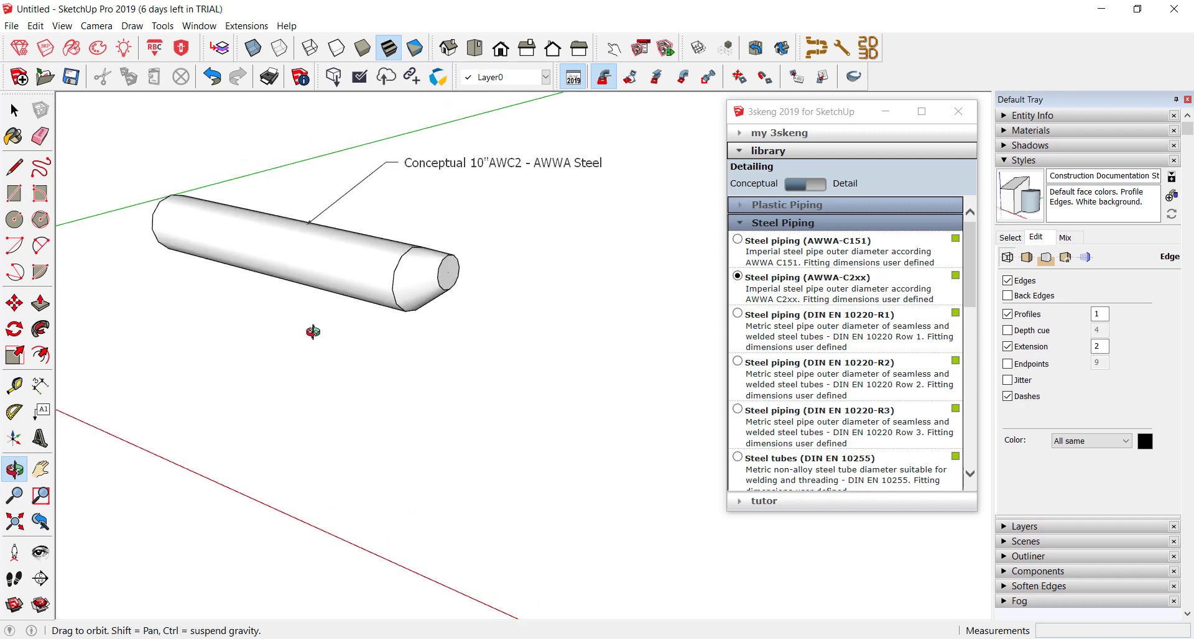
Continue from the reducer's small end with a 1.50 m length of 5" pipe
{"action": "middle_click_drag", "start_coordinate": [353, 327], "coordinate": [547, 275]}
{"action": "scroll", "coordinate": [528, 267], "scroll_direction": "up", "scroll_amount": 2}
{"action": "left_click", "coordinate": [438, 262]}
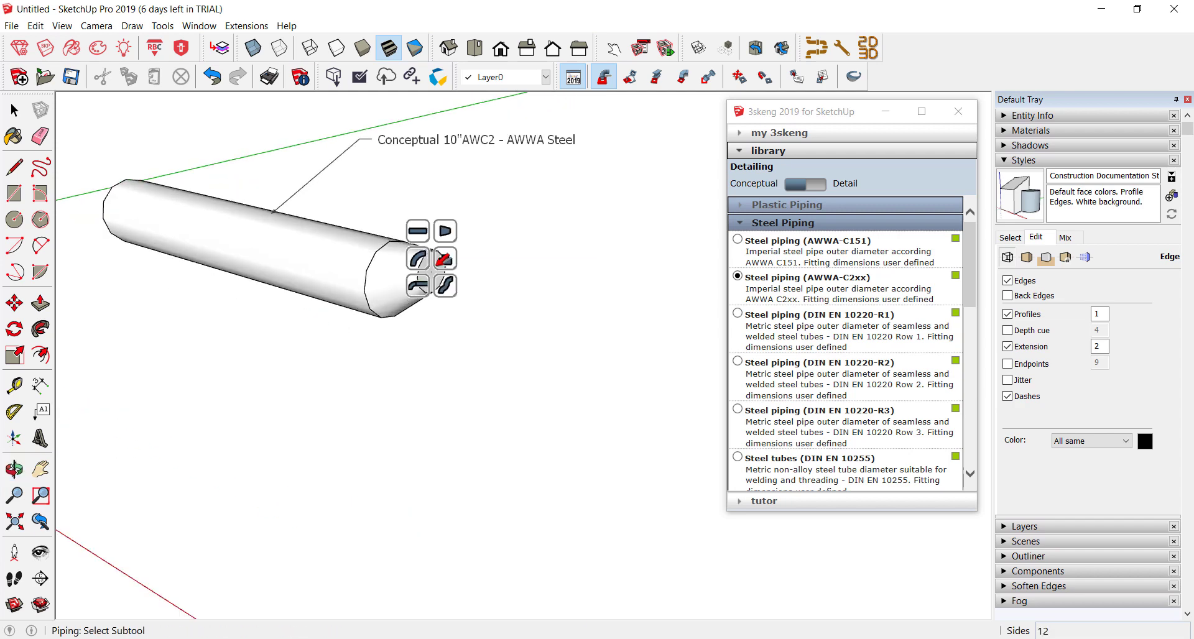
{"action": "left_click", "coordinate": [418, 230]}
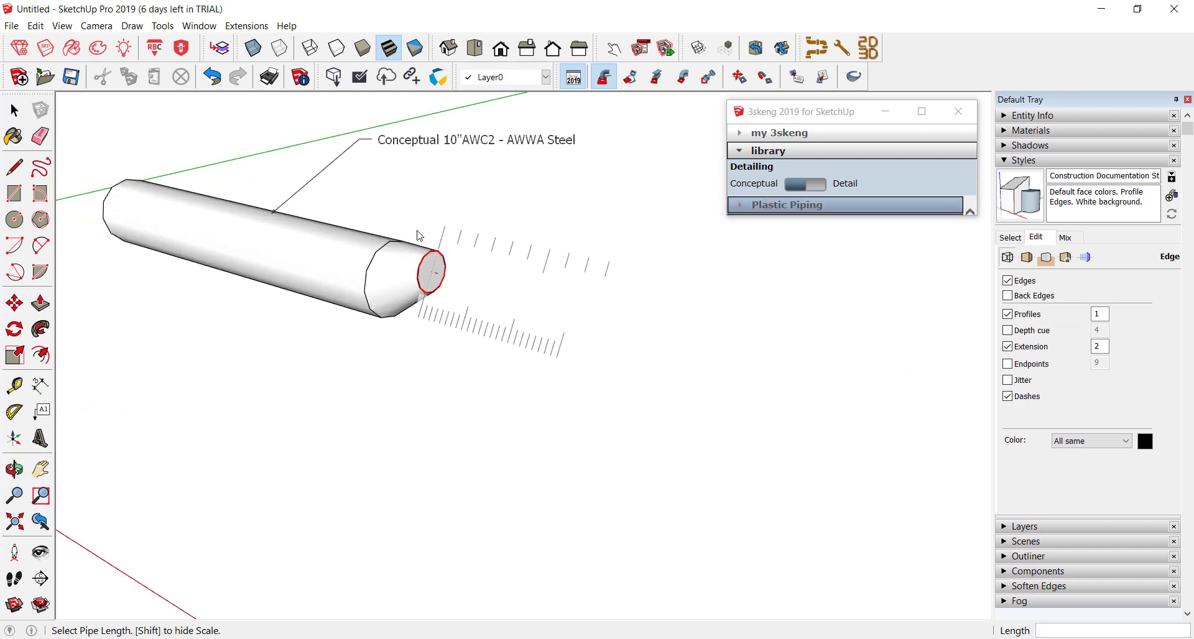
{"action": "scroll", "coordinate": [416, 232], "scroll_direction": "down", "scroll_amount": 2}
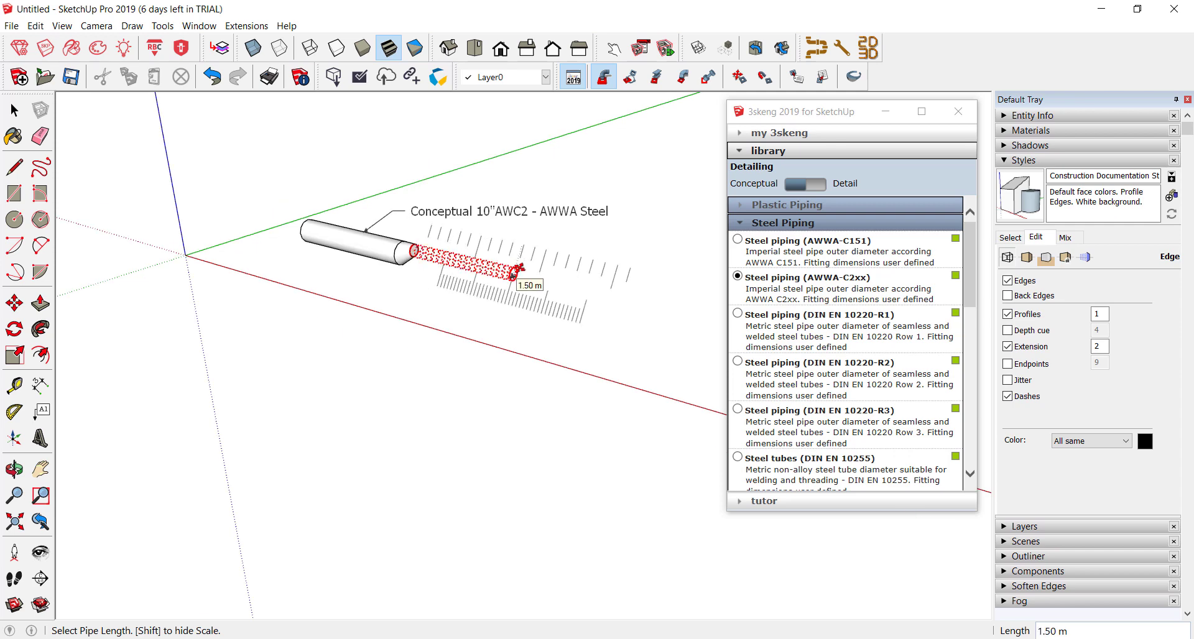
{"action": "left_click", "coordinate": [520, 268]}
Add a second reducer stepping back up to 10" AWC2 with zero offset, then start a 10" pipe from it
{"action": "scroll", "coordinate": [525, 274], "scroll_direction": "up", "scroll_amount": 3}
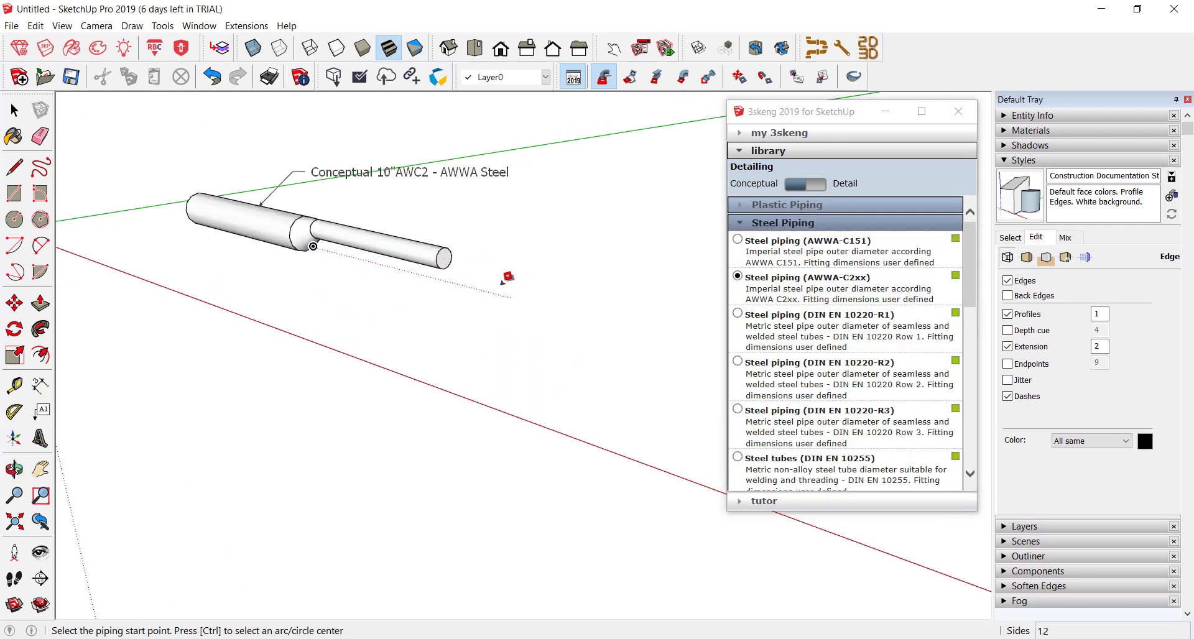
{"action": "scroll", "coordinate": [481, 249], "scroll_direction": "up", "scroll_amount": 2}
{"action": "left_click", "coordinate": [418, 244]}
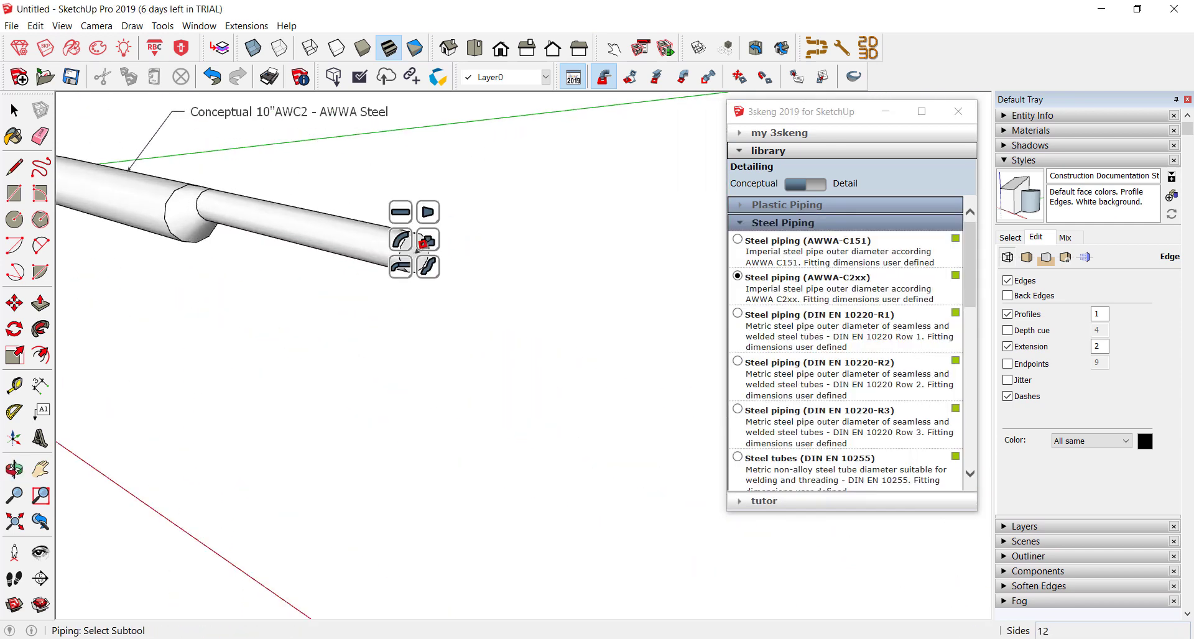
{"action": "left_click", "coordinate": [428, 212]}
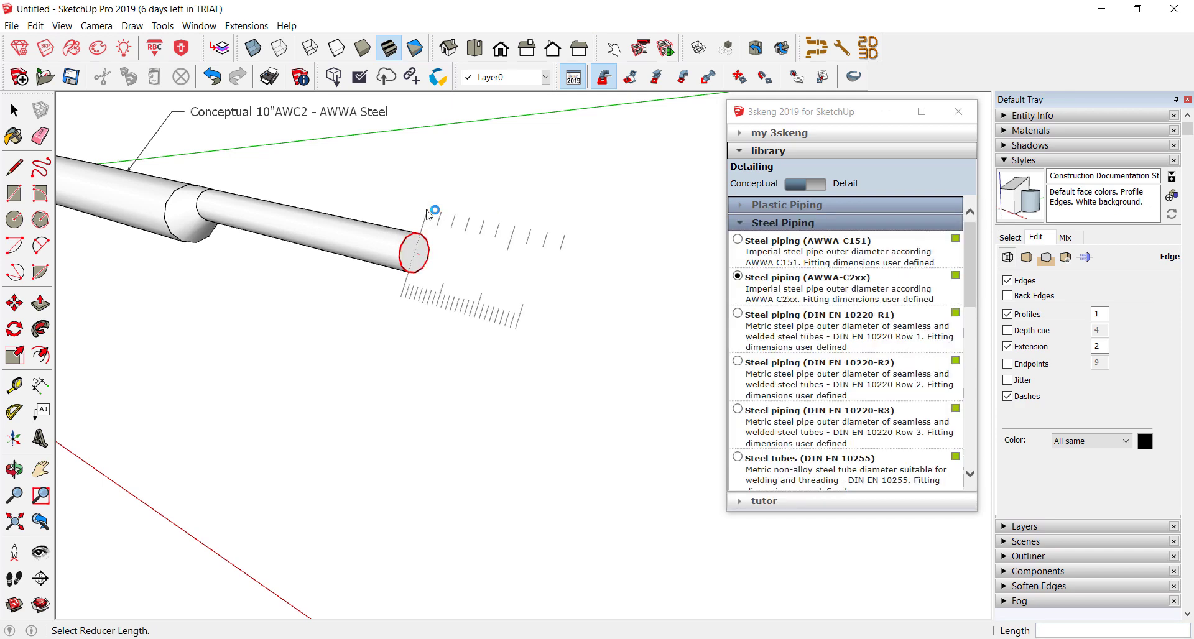
{"action": "left_click", "coordinate": [450, 284]}
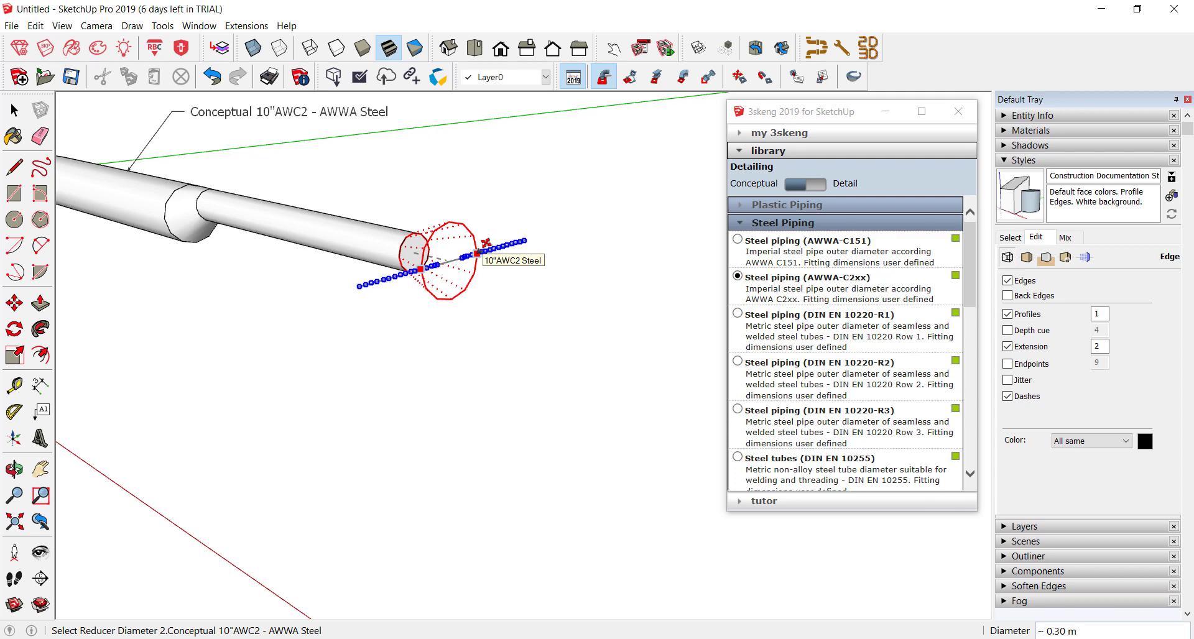
{"action": "left_click", "coordinate": [486, 242]}
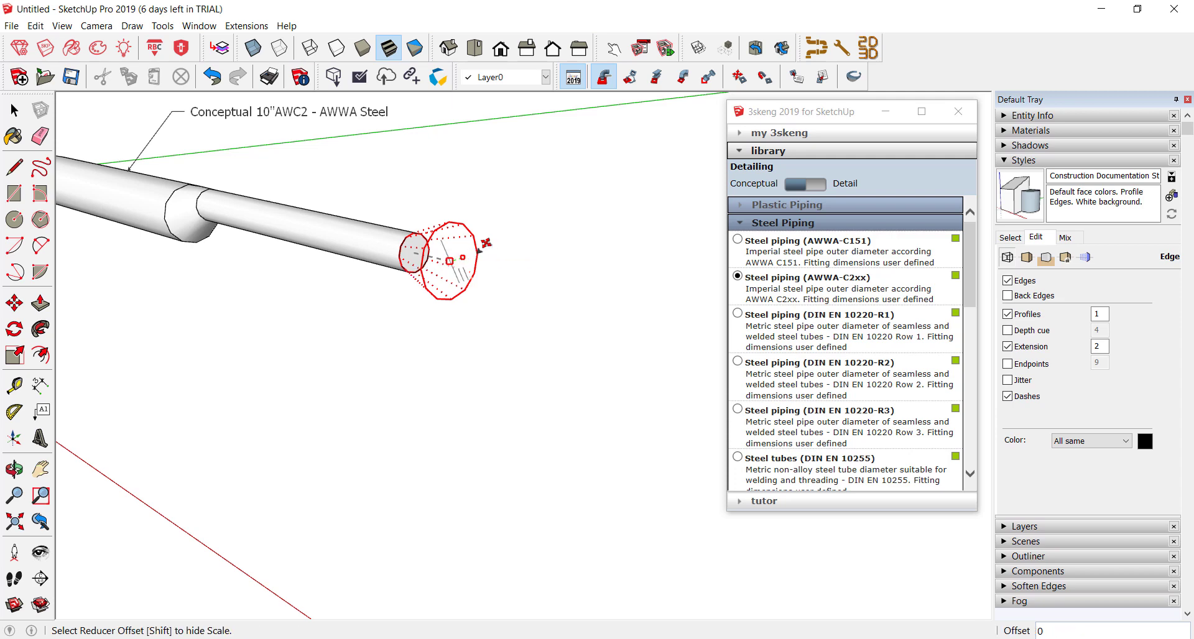
{"action": "scroll", "coordinate": [486, 242], "scroll_direction": "up", "scroll_amount": 1}
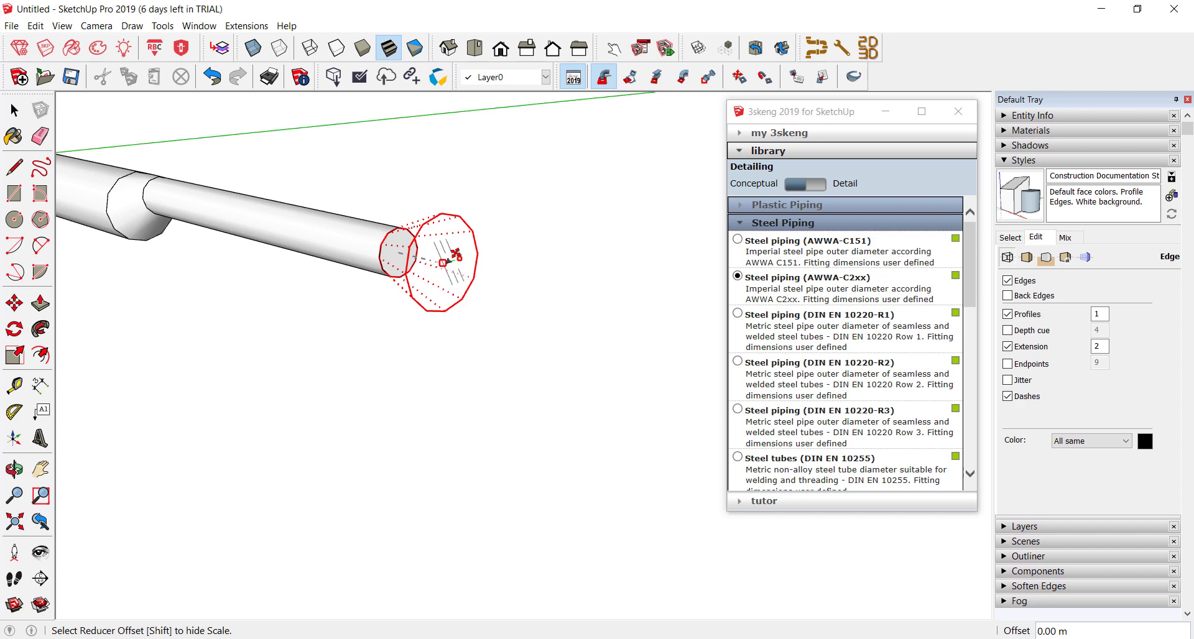
{"action": "left_click", "coordinate": [442, 262]}
{"action": "left_click", "coordinate": [443, 262]}
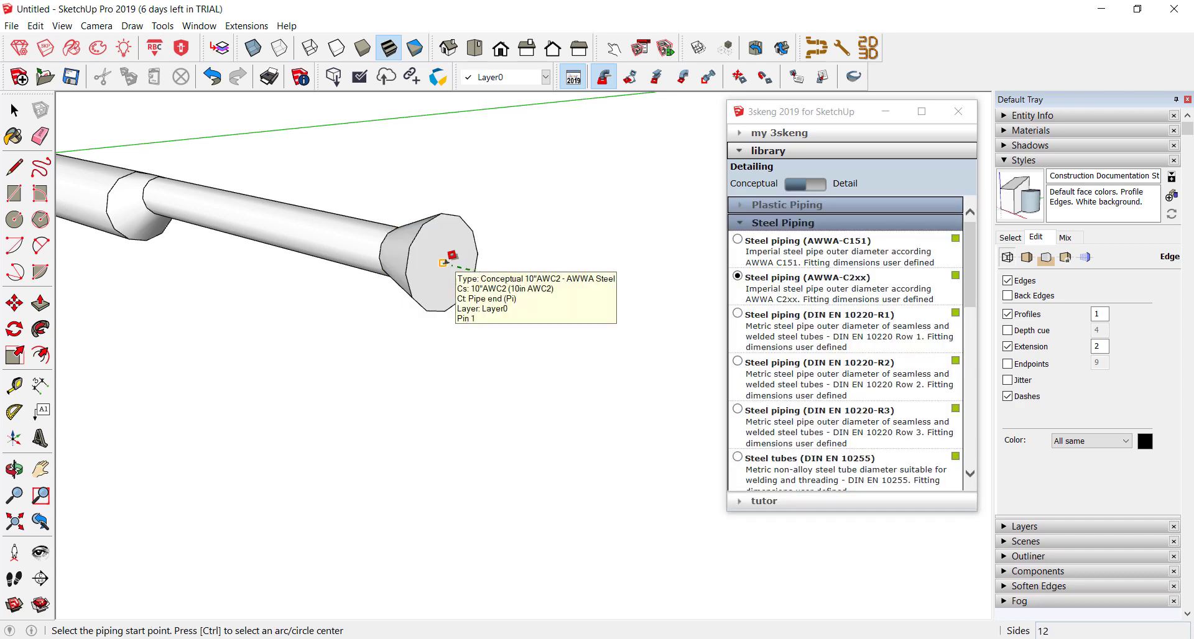
{"action": "left_click", "coordinate": [442, 212]}
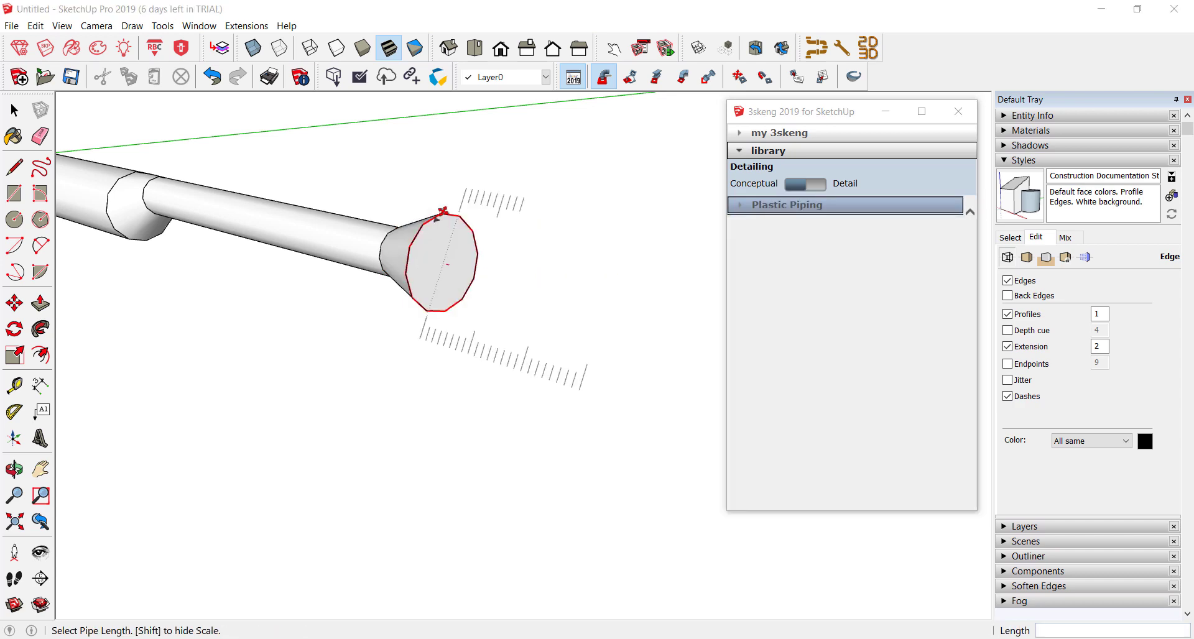
{"action": "scroll", "coordinate": [442, 212], "scroll_direction": "down", "scroll_amount": 3}
Set the final 10" pipe's length and stop piping, returning to Select
{"action": "left_click", "coordinate": [563, 260]}
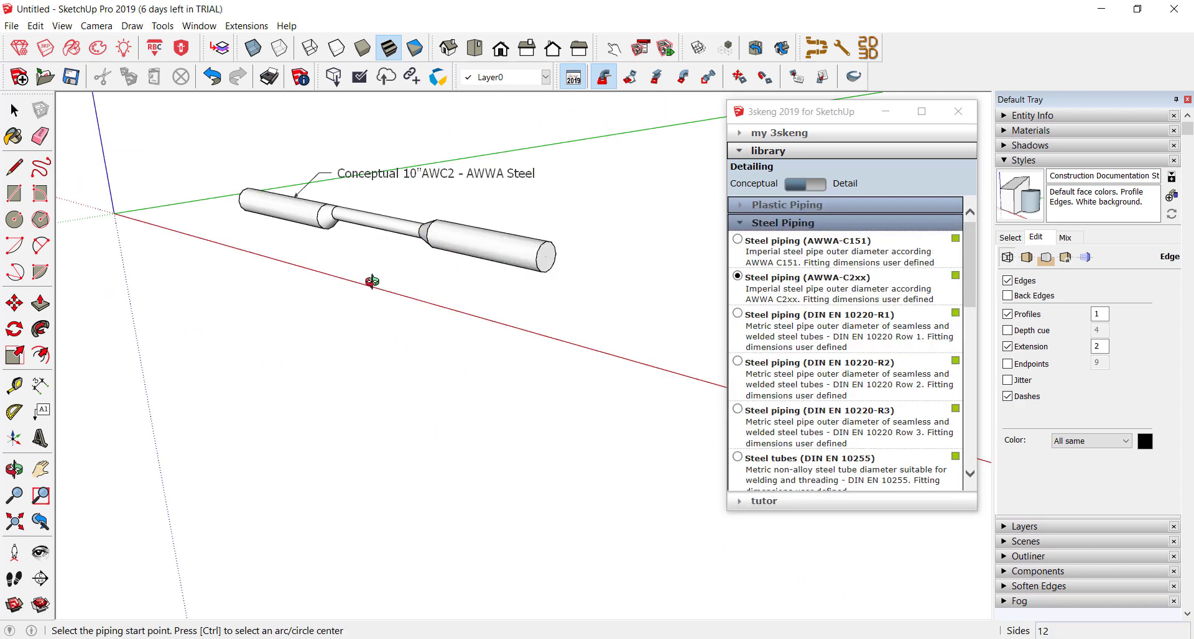
{"action": "scroll", "coordinate": [371, 282], "scroll_direction": "up", "scroll_amount": 2}
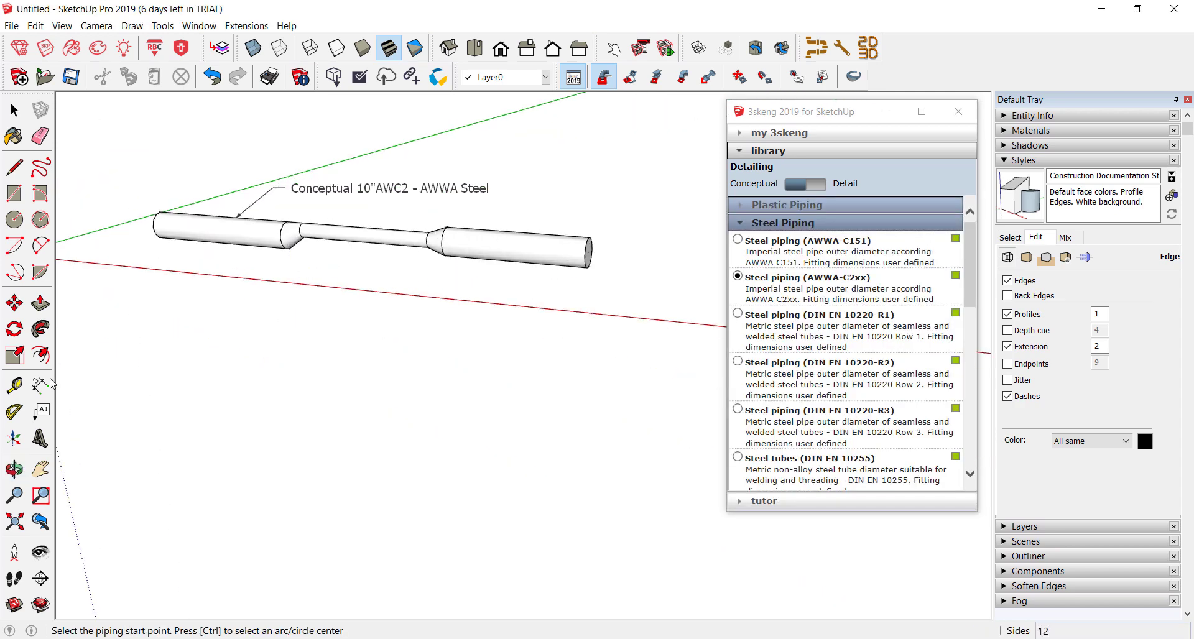
{"action": "left_click", "coordinate": [46, 141]}
{"action": "mouse_move", "coordinate": [315, 213]}
{"action": "middle_mouse_down"}
{"action": "mouse_move", "coordinate": [283, 248]}
{"action": "mouse_move", "coordinate": [304, 368]}
{"action": "mouse_move", "coordinate": [352, 264]}
{"action": "middle_mouse_up"}
{"action": "key", "text": "space"}
Orbit and zoom to view the whole 10"–5"–10" pipe run at an angle
{"action": "scroll", "coordinate": [307, 245], "scroll_direction": "up", "scroll_amount": 3}
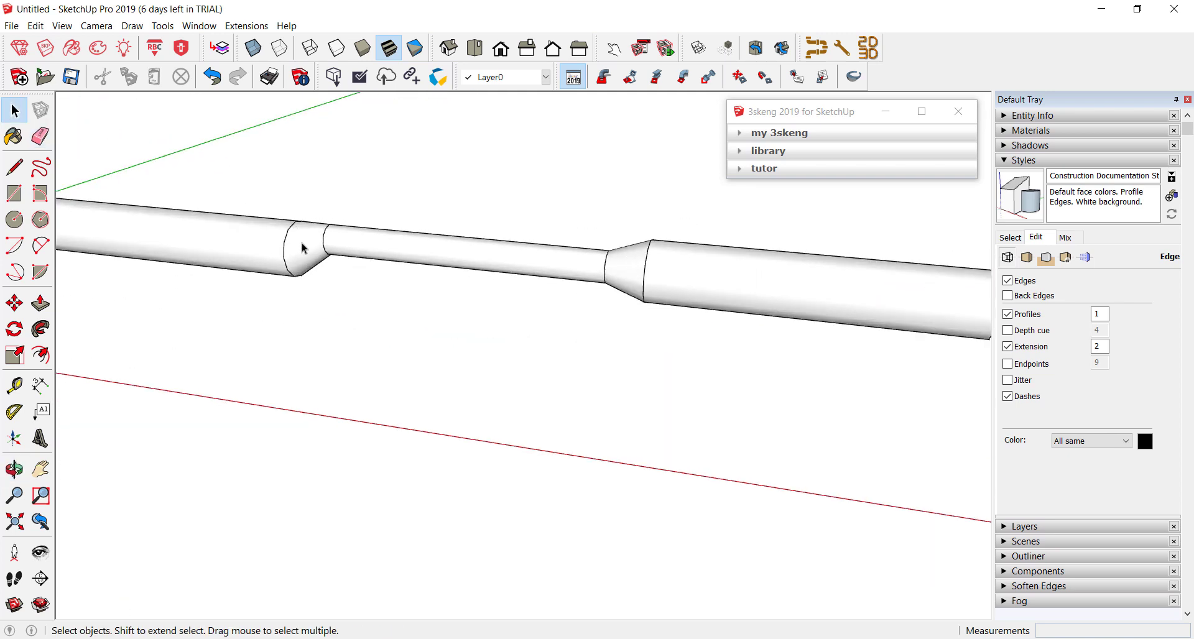
{"action": "scroll", "coordinate": [533, 266], "scroll_direction": "down", "scroll_amount": 2}
{"action": "scroll", "coordinate": [511, 258], "scroll_direction": "up", "scroll_amount": 2}
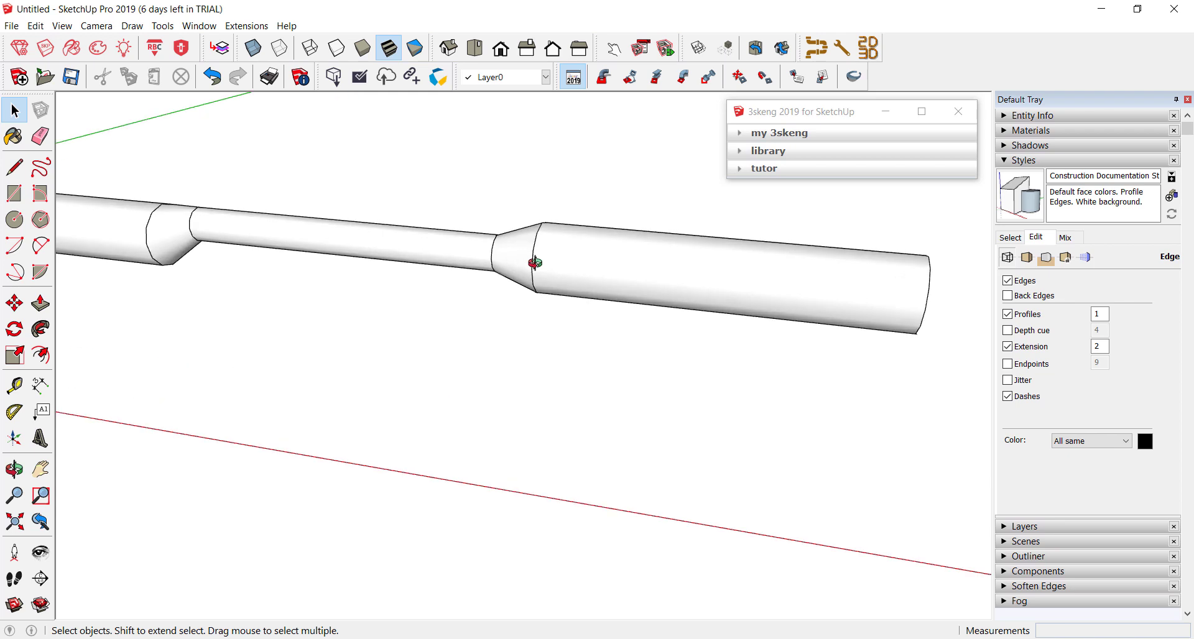
{"action": "mouse_move", "coordinate": [509, 256]}
{"action": "middle_mouse_down"}
{"action": "mouse_move", "coordinate": [453, 304]}
{"action": "mouse_move", "coordinate": [586, 259]}
{"action": "mouse_move", "coordinate": [511, 257]}
{"action": "middle_mouse_up"}
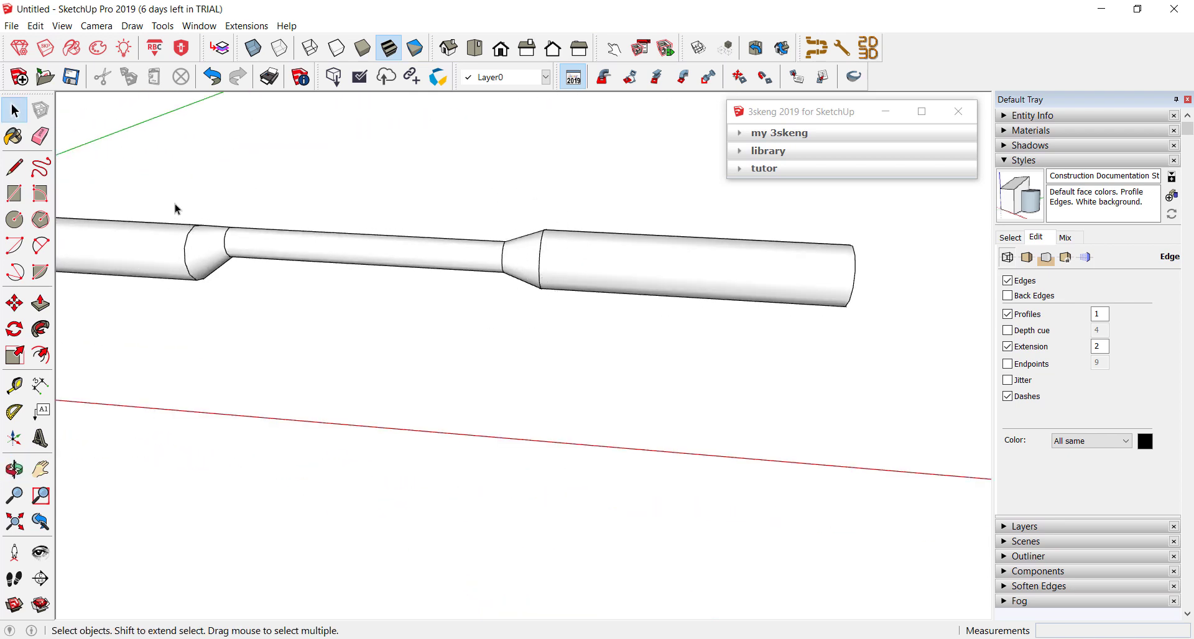
{"action": "scroll", "coordinate": [235, 208], "scroll_direction": "down", "scroll_amount": 2}
{"action": "mouse_move", "coordinate": [662, 293]}
{"action": "middle_mouse_down"}
{"action": "mouse_move", "coordinate": [482, 309]}
{"action": "mouse_move", "coordinate": [572, 311]}
{"action": "mouse_move", "coordinate": [535, 275]}
{"action": "middle_mouse_up"}
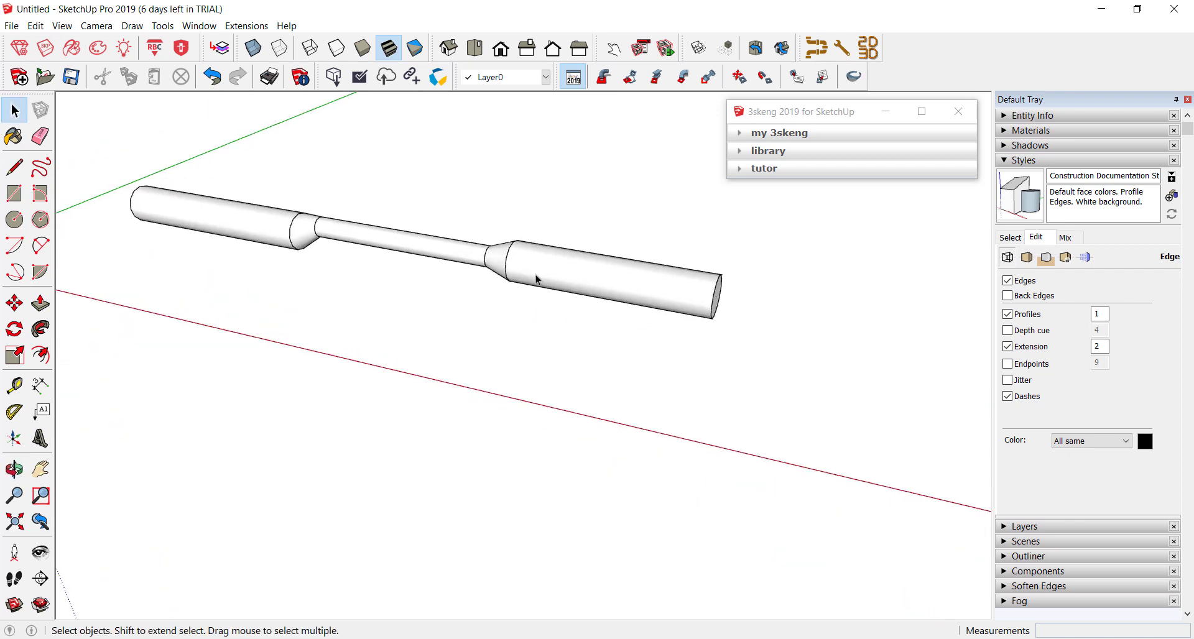
Activate 3skeng Edit and Rotate and select the pipe chain with the view levelled
{"action": "left_click", "coordinate": [748, 84]}
{"action": "mouse_move", "coordinate": [536, 109]}
{"action": "middle_mouse_down"}
{"action": "mouse_move", "coordinate": [536, 137]}
{"action": "mouse_move", "coordinate": [545, 132]}
{"action": "middle_mouse_up"}
{"action": "scroll", "coordinate": [448, 141], "scroll_direction": "down", "scroll_amount": 2}
{"action": "scroll", "coordinate": [323, 147], "scroll_direction": "up", "scroll_amount": 1}
{"action": "scroll", "coordinate": [314, 152], "scroll_direction": "up", "scroll_amount": 1}
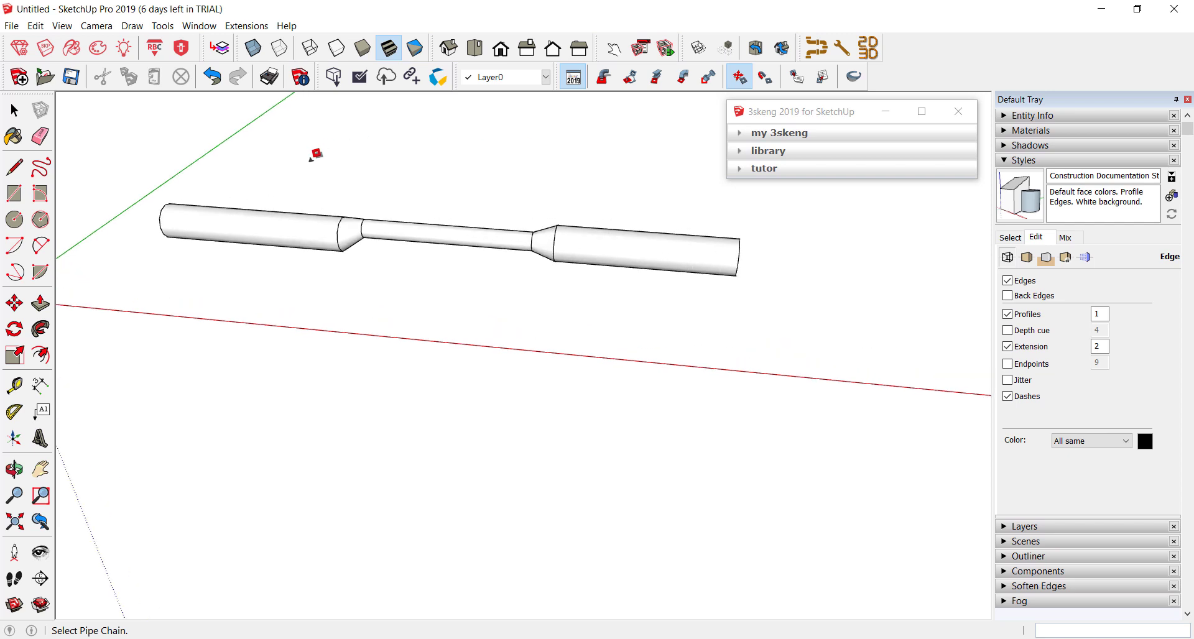
{"action": "scroll", "coordinate": [287, 181], "scroll_direction": "up", "scroll_amount": 2}
{"action": "left_click", "coordinate": [411, 180]}
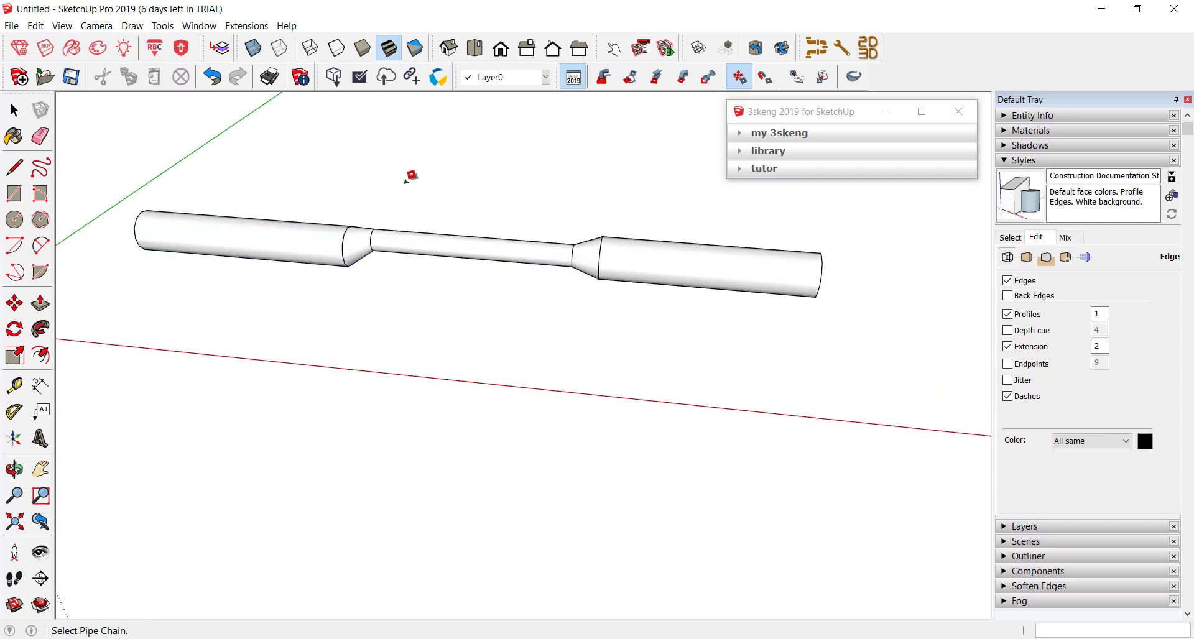
{"action": "left_click", "coordinate": [676, 247]}
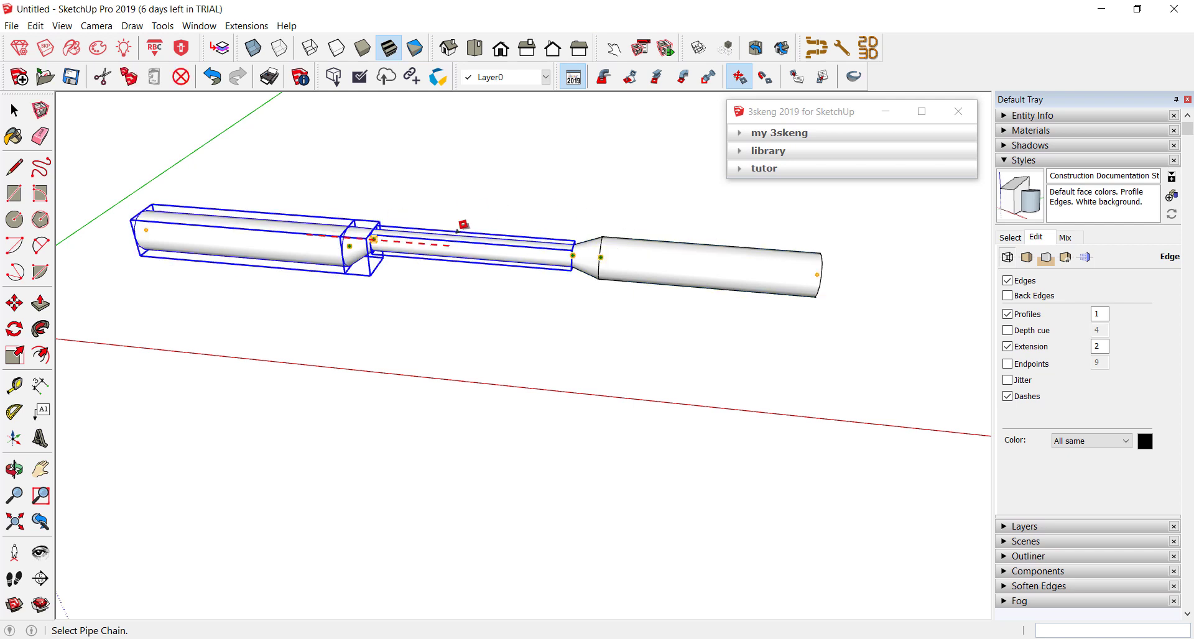
{"action": "left_click", "coordinate": [556, 221]}
{"action": "scroll", "coordinate": [405, 225], "scroll_direction": "up", "scroll_amount": 3}
{"action": "scroll", "coordinate": [405, 225], "scroll_direction": "up", "scroll_amount": 2}
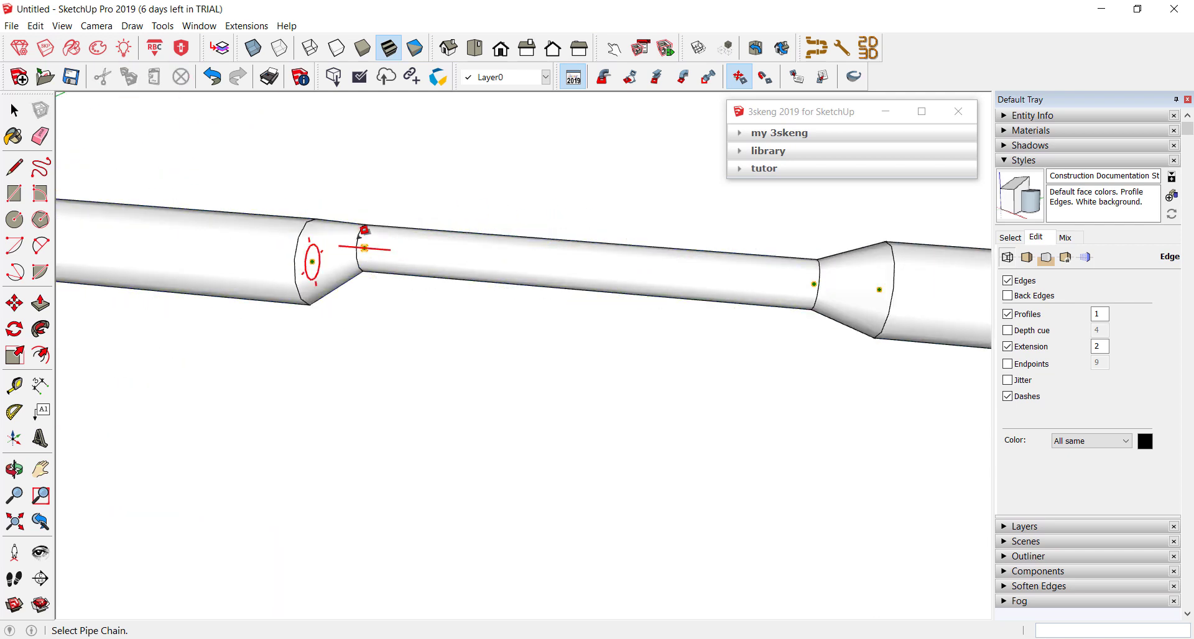
{"action": "middle_click_drag", "start_coordinate": [534, 223], "coordinate": [433, 203]}
{"action": "left_click", "coordinate": [421, 237]}
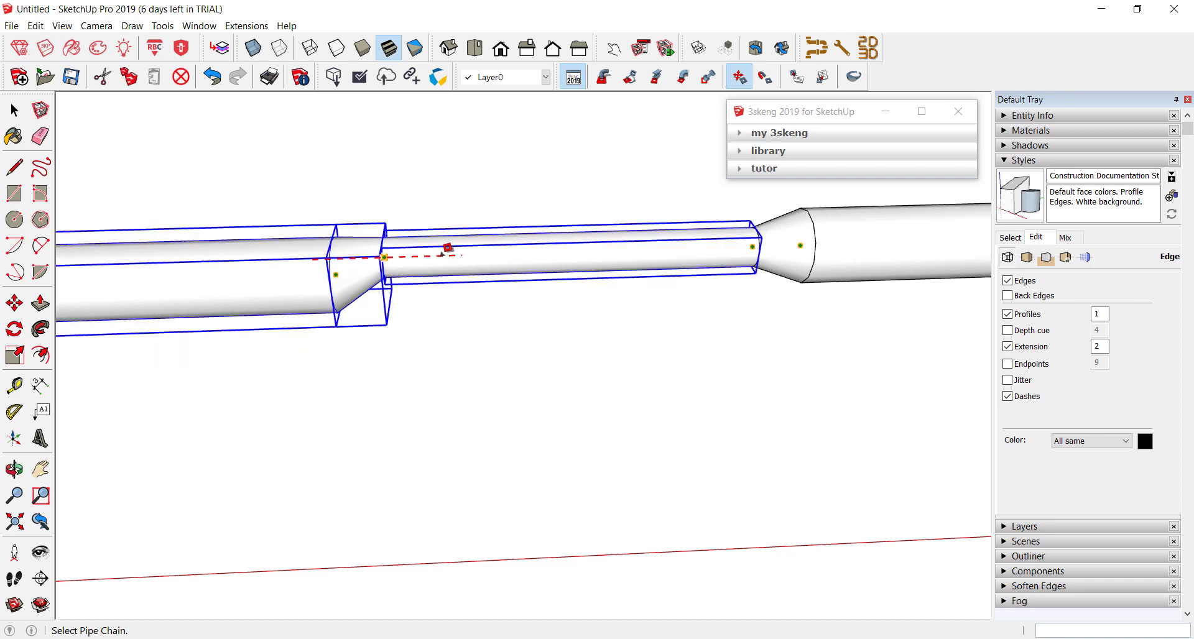
Move the left reducer outward and the right reducer 0.60 m further along the run
{"action": "left_click", "coordinate": [309, 266]}
{"action": "left_click", "coordinate": [205, 286]}
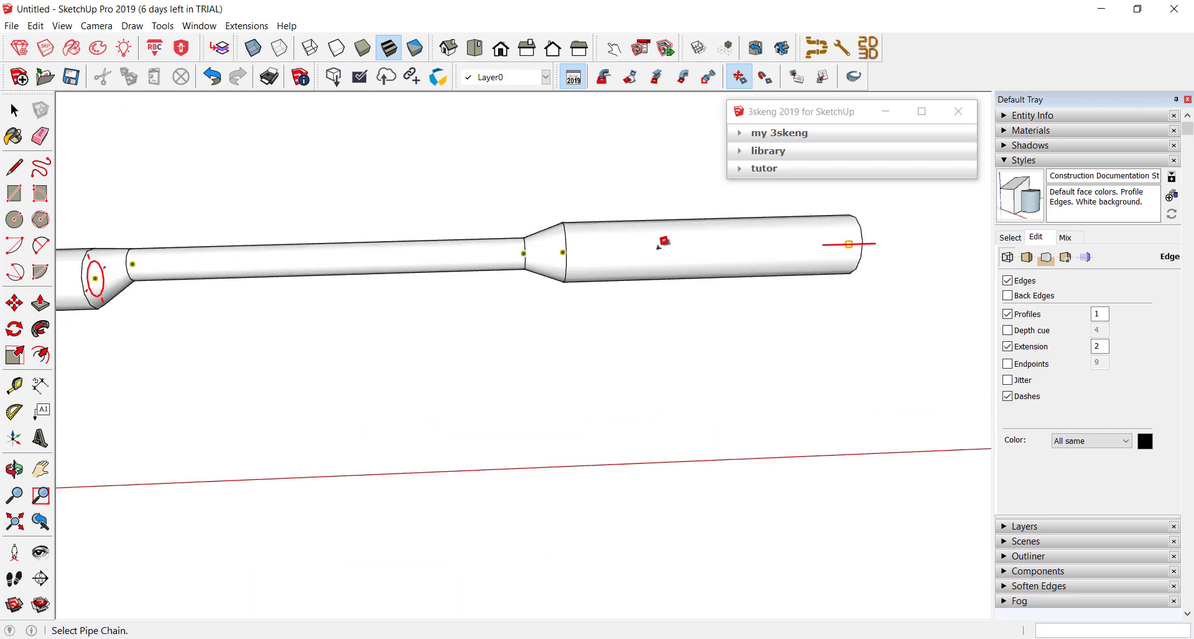
{"action": "scroll", "coordinate": [621, 246], "scroll_direction": "up", "scroll_amount": 3}
{"action": "left_click", "coordinate": [571, 250]}
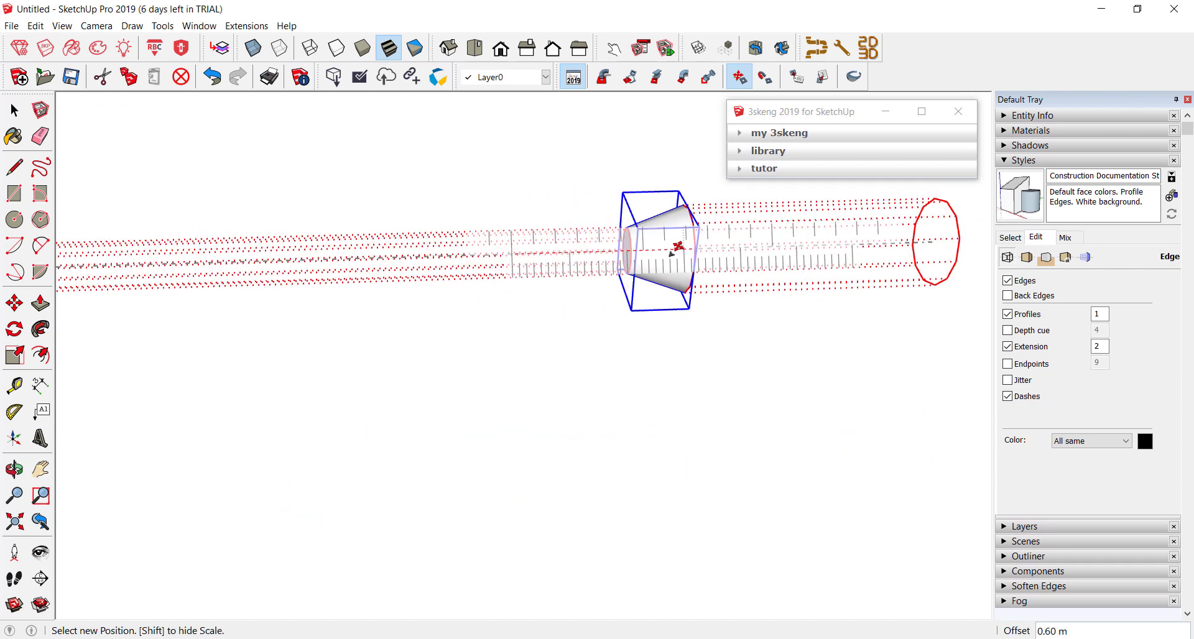
{"action": "left_click", "coordinate": [676, 248]}
{"action": "scroll", "coordinate": [672, 251], "scroll_direction": "down", "scroll_amount": 2}
{"action": "scroll", "coordinate": [632, 272], "scroll_direction": "down", "scroll_amount": 2}
{"action": "mouse_move", "coordinate": [632, 274]}
{"action": "middle_mouse_down"}
{"action": "mouse_move", "coordinate": [379, 307]}
{"action": "mouse_move", "coordinate": [485, 283]}
{"action": "middle_mouse_up"}
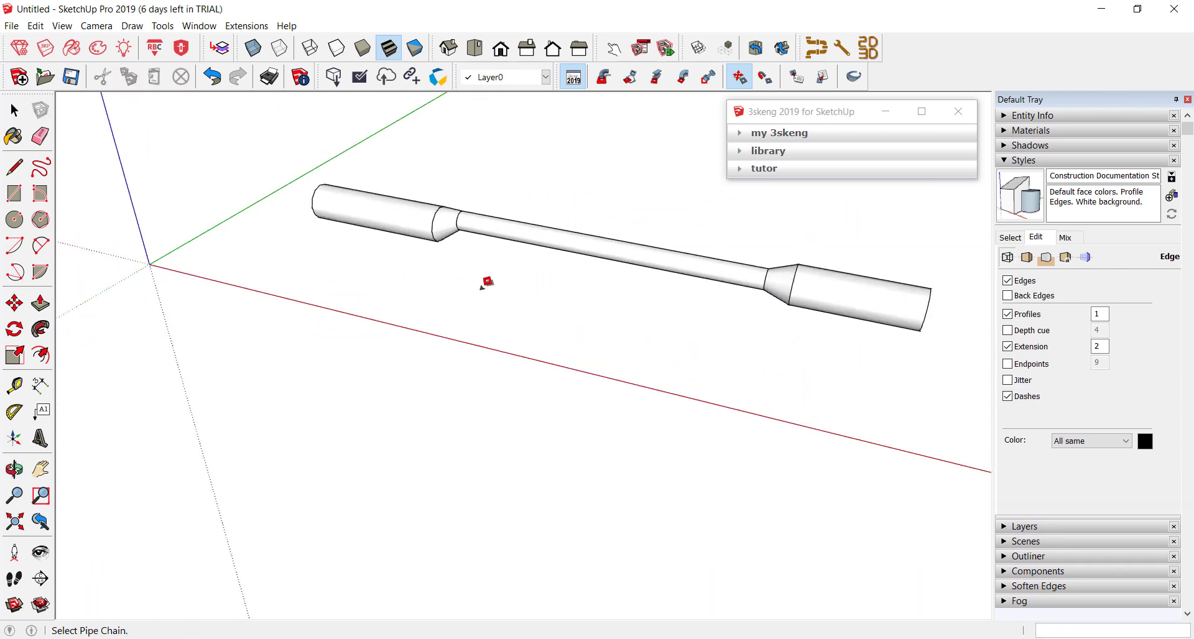
{"action": "scroll", "coordinate": [469, 181], "scroll_direction": "up", "scroll_amount": 3}
{"action": "scroll", "coordinate": [453, 175], "scroll_direction": "up", "scroll_amount": 3}
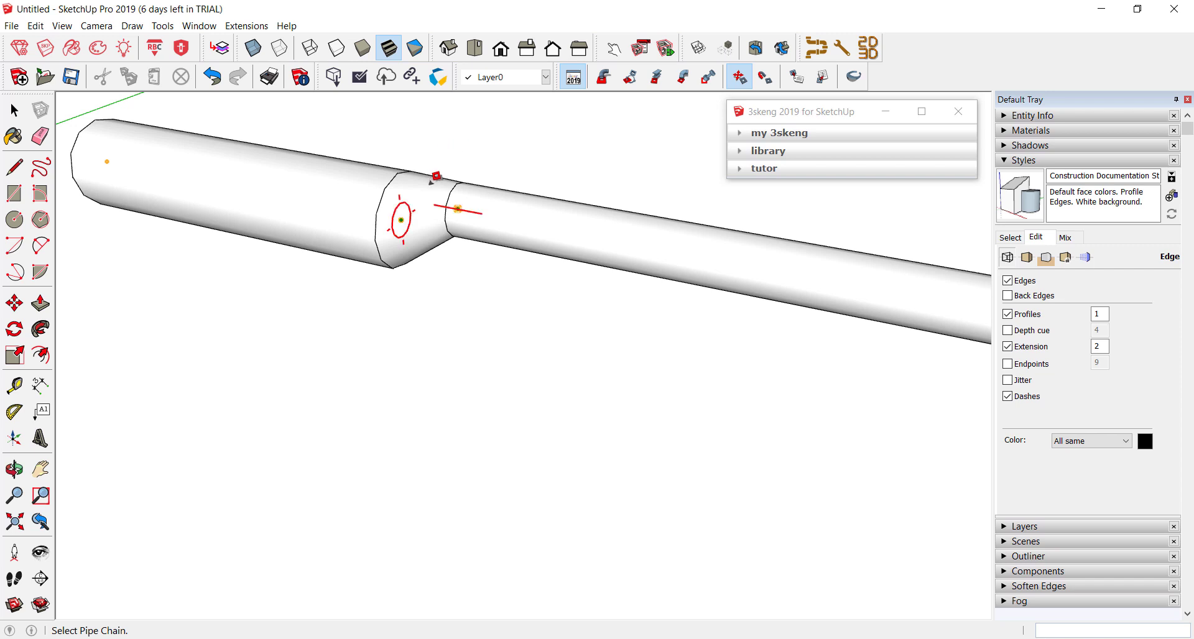
Rotate the left reducer about the pipe axis, setting its new angle on the protractor
{"action": "left_click", "coordinate": [432, 180]}
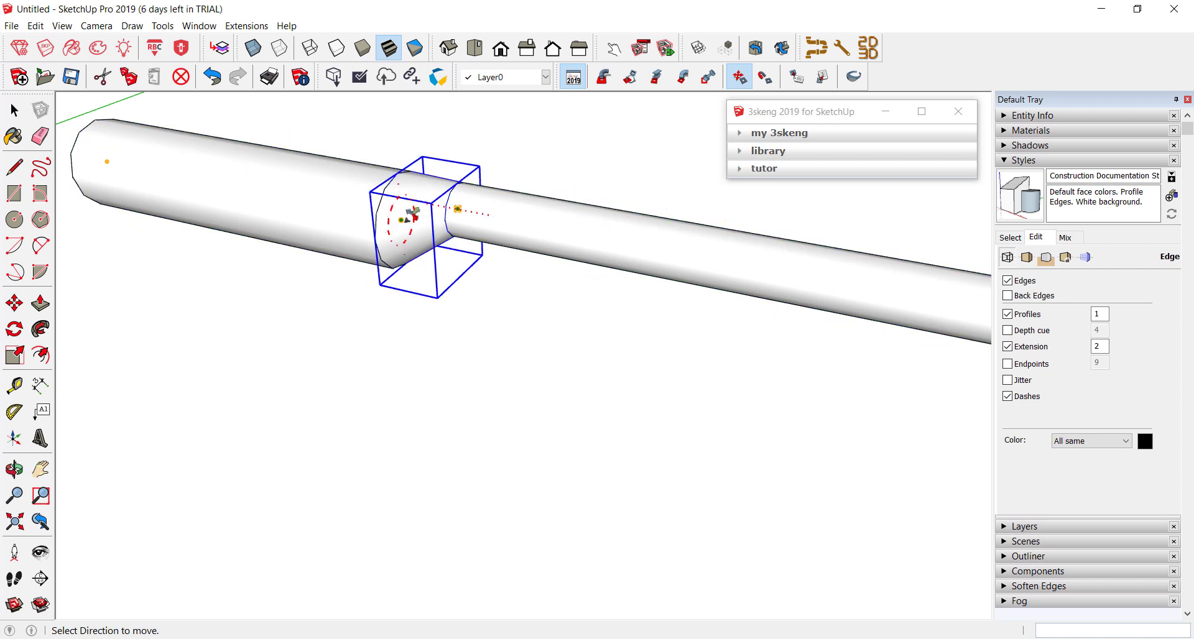
{"action": "left_click", "coordinate": [411, 214]}
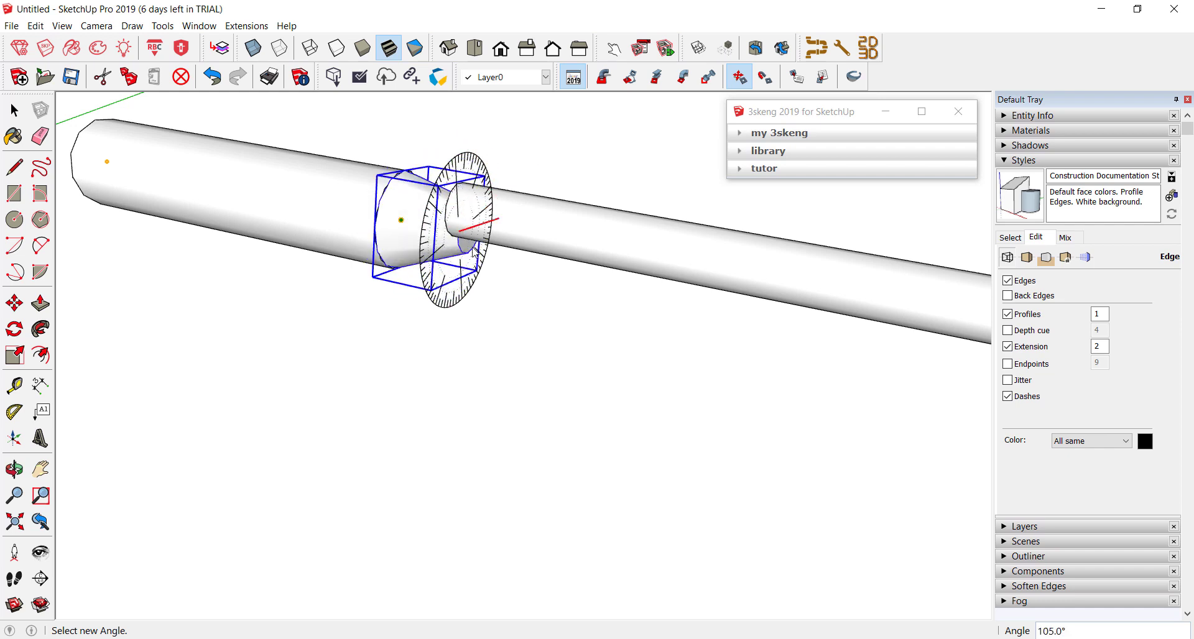
{"action": "left_click", "coordinate": [392, 126]}
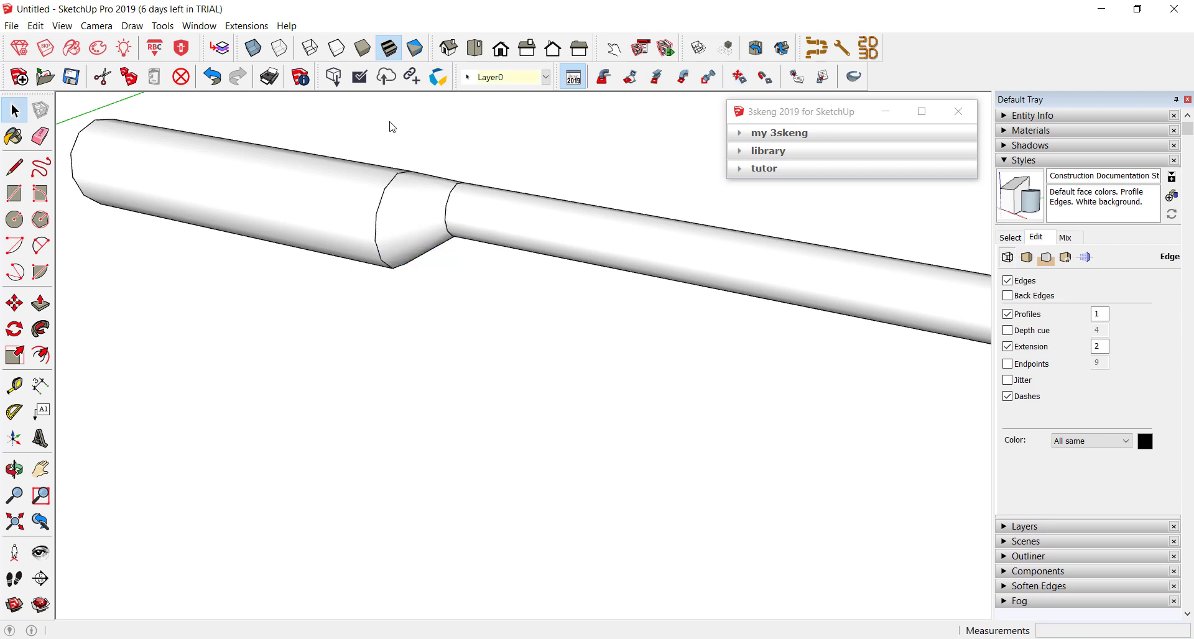
{"action": "mouse_move", "coordinate": [480, 412]}
{"action": "middle_mouse_down"}
{"action": "mouse_move", "coordinate": [490, 269]}
{"action": "mouse_move", "coordinate": [315, 320]}
{"action": "middle_mouse_up"}
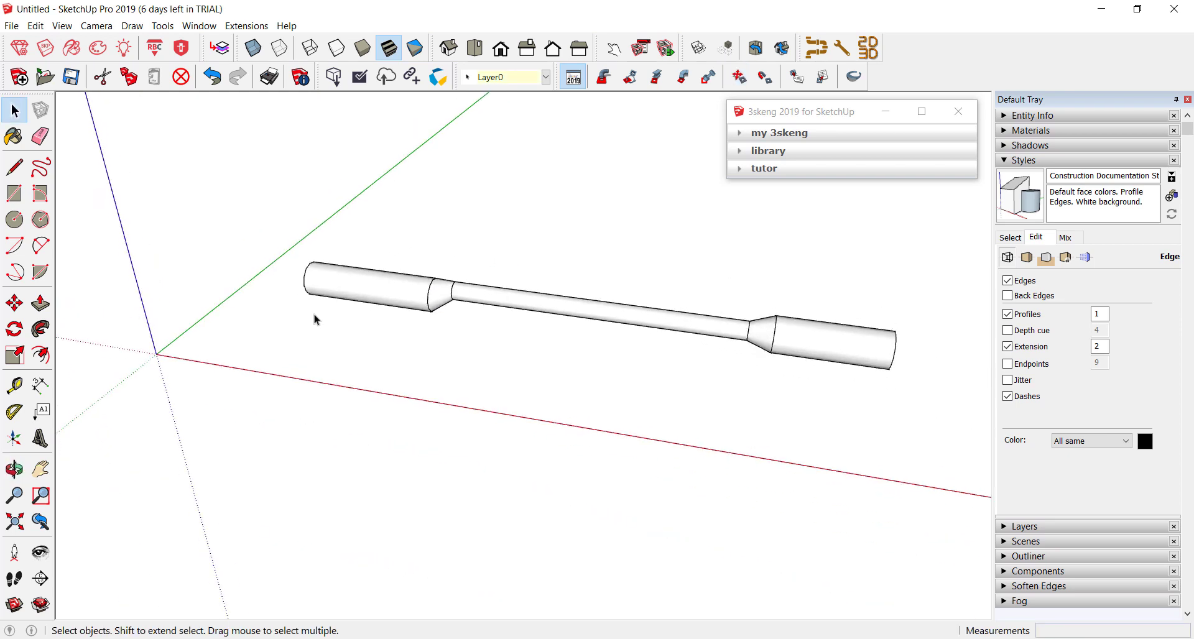
With 3skeng Edit, slide the left reducer to the junction of the 10" and 5" pipes
{"action": "left_click", "coordinate": [741, 81]}
{"action": "left_click", "coordinate": [443, 296]}
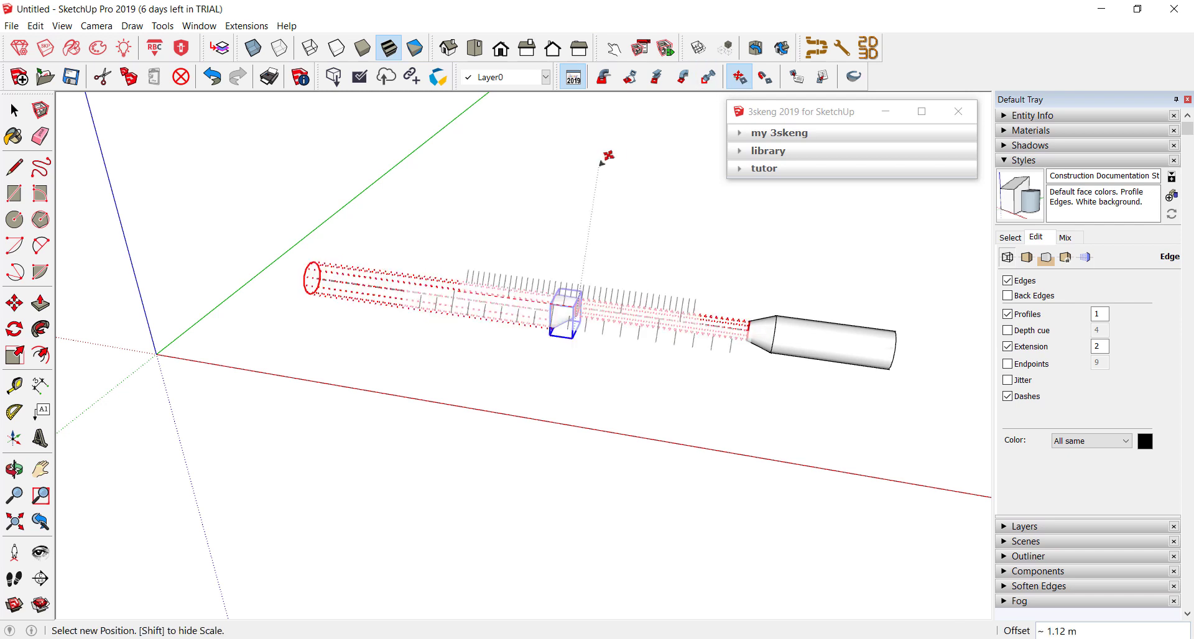
{"action": "left_click", "coordinate": [447, 200]}
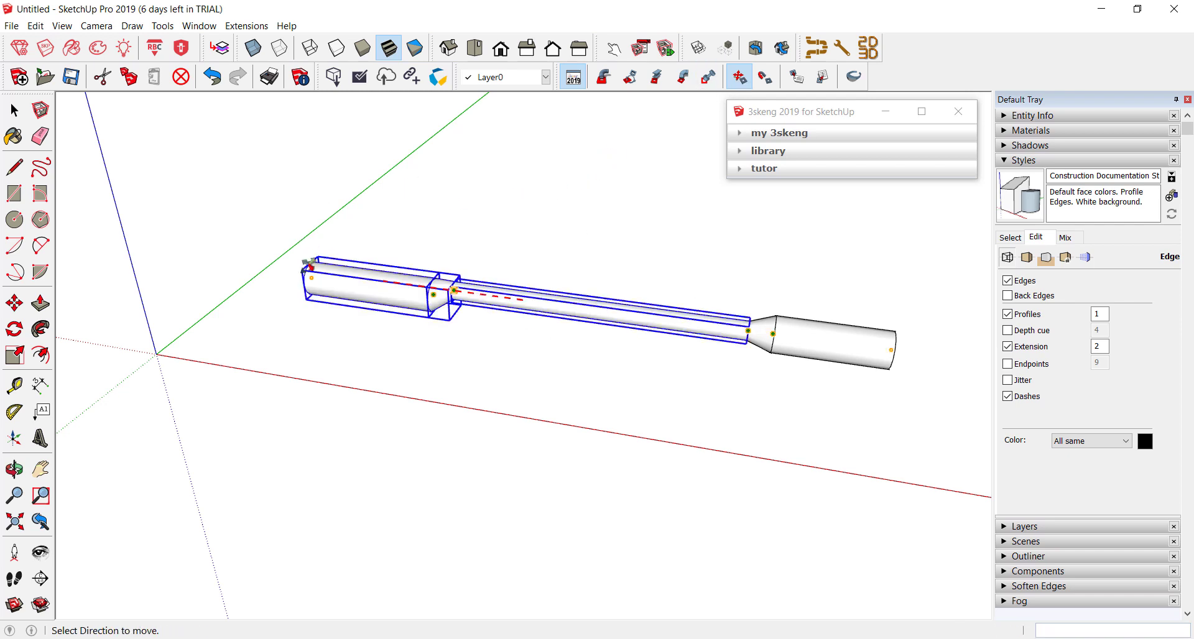
{"action": "left_click", "coordinate": [341, 195]}
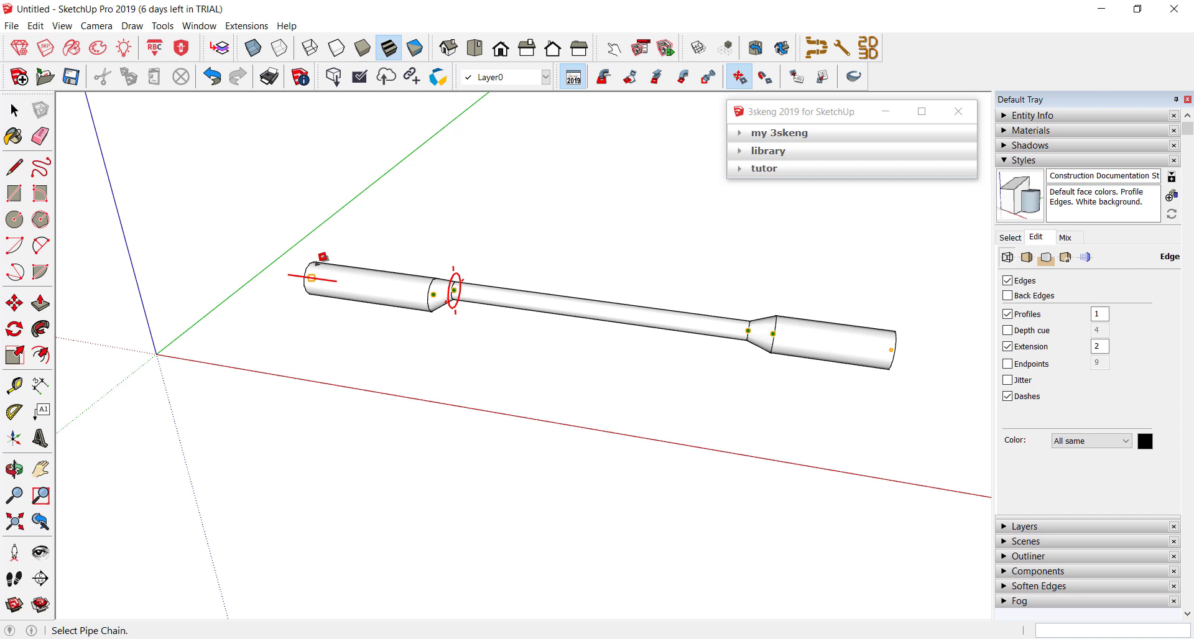
Rotate the left pipe chain about its reducer joint to a new angle
{"action": "scroll", "coordinate": [367, 252], "scroll_direction": "up", "scroll_amount": 3}
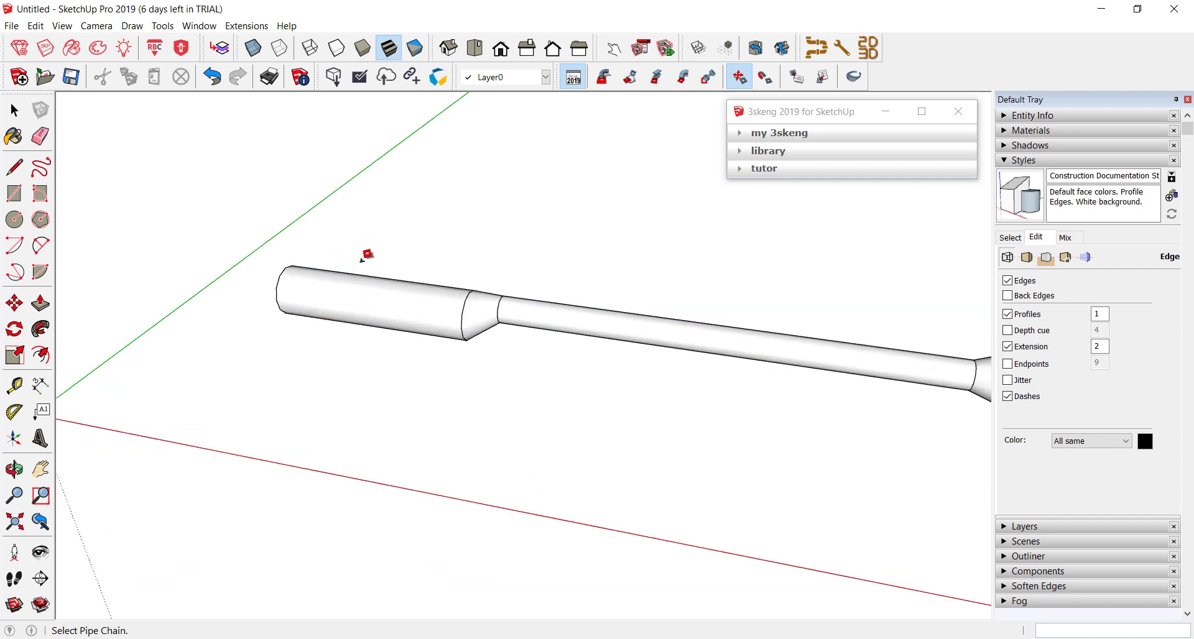
{"action": "scroll", "coordinate": [365, 256], "scroll_direction": "up", "scroll_amount": 2}
{"action": "left_click", "coordinate": [262, 266]}
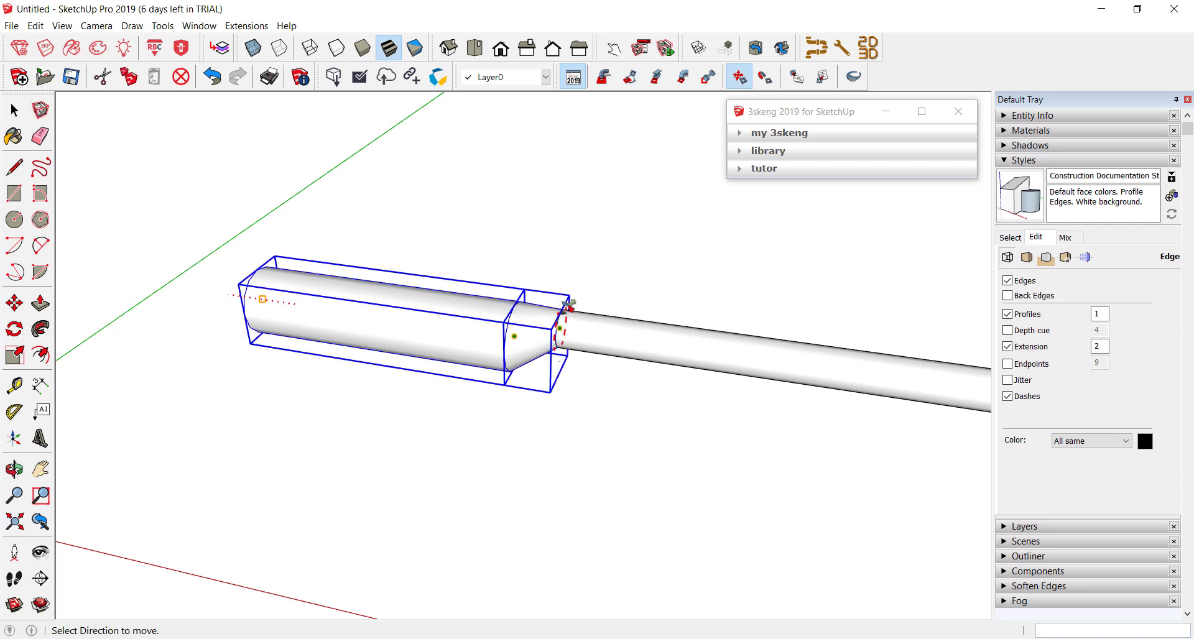
{"action": "middle_click_drag", "start_coordinate": [568, 307], "coordinate": [376, 234]}
{"action": "scroll", "coordinate": [556, 314], "scroll_direction": "up", "scroll_amount": 2}
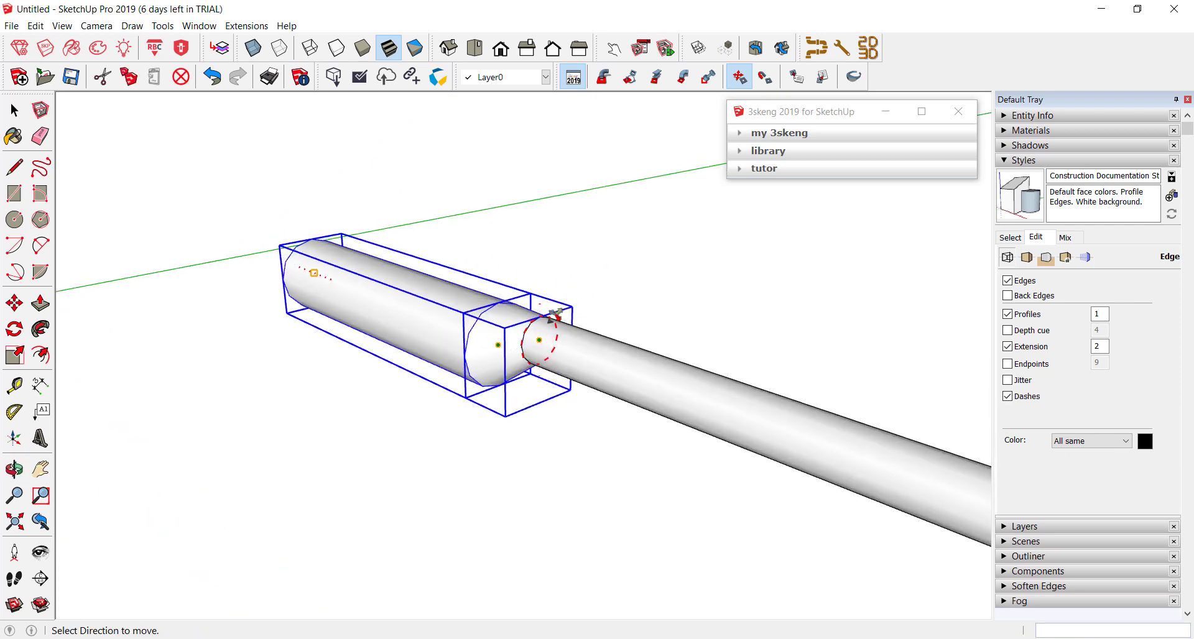
{"action": "left_click", "coordinate": [551, 317]}
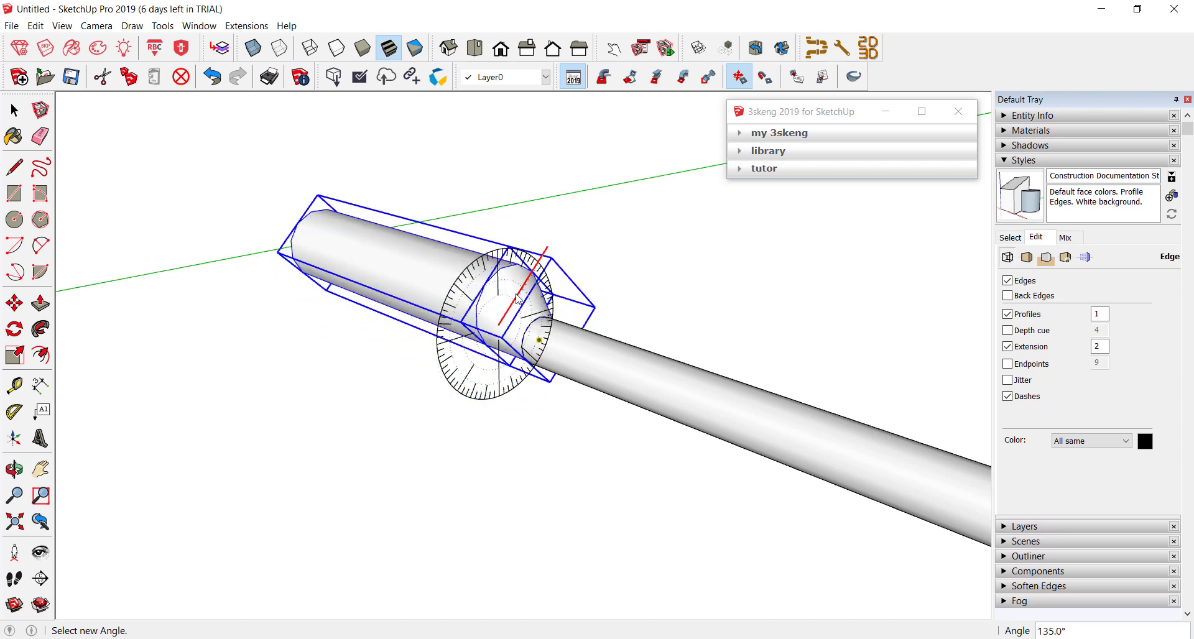
{"action": "left_click", "coordinate": [504, 295]}
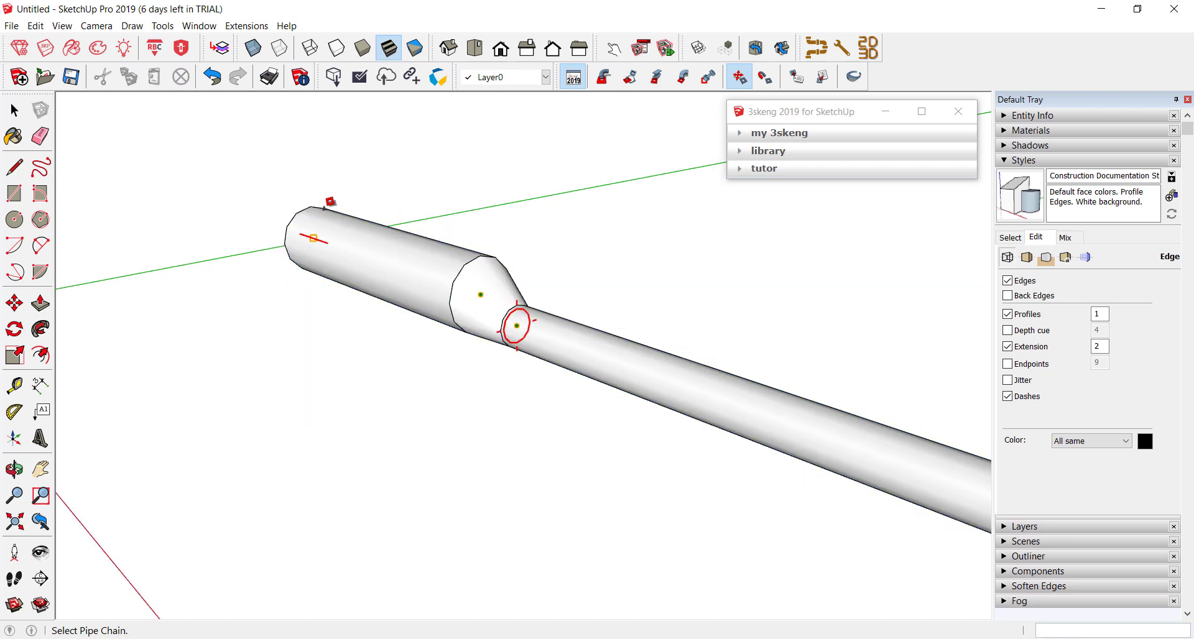
{"action": "scroll", "coordinate": [405, 270], "scroll_direction": "down", "scroll_amount": 5}
{"action": "middle_click_drag", "start_coordinate": [406, 269], "coordinate": [622, 339]}
Rotate the left pipe chain about the reducer joint twice more, reaching 270°
{"action": "scroll", "coordinate": [265, 303], "scroll_direction": "up", "scroll_amount": 2}
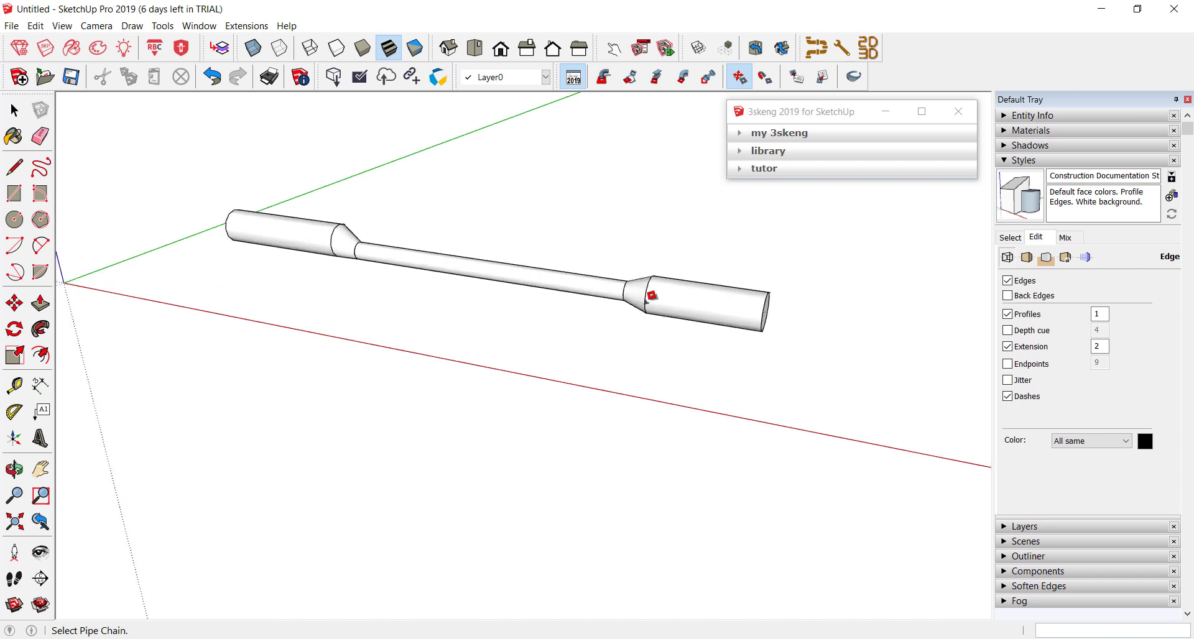
{"action": "scroll", "coordinate": [260, 219], "scroll_direction": "up", "scroll_amount": 3}
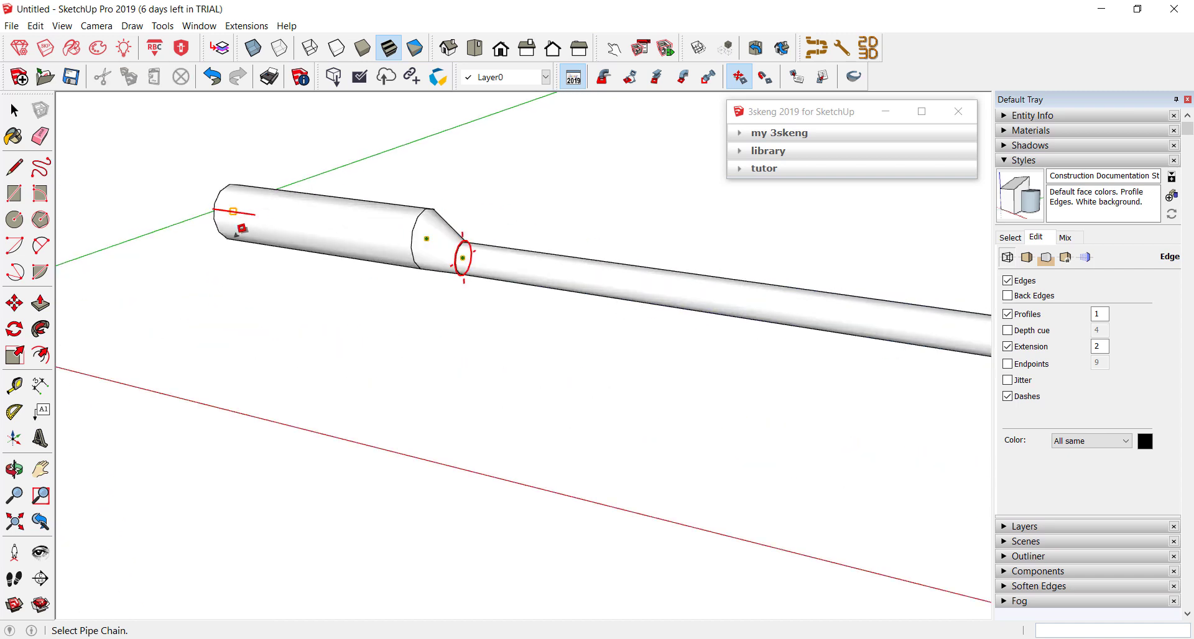
{"action": "left_click", "coordinate": [242, 229]}
{"action": "left_click", "coordinate": [437, 245]}
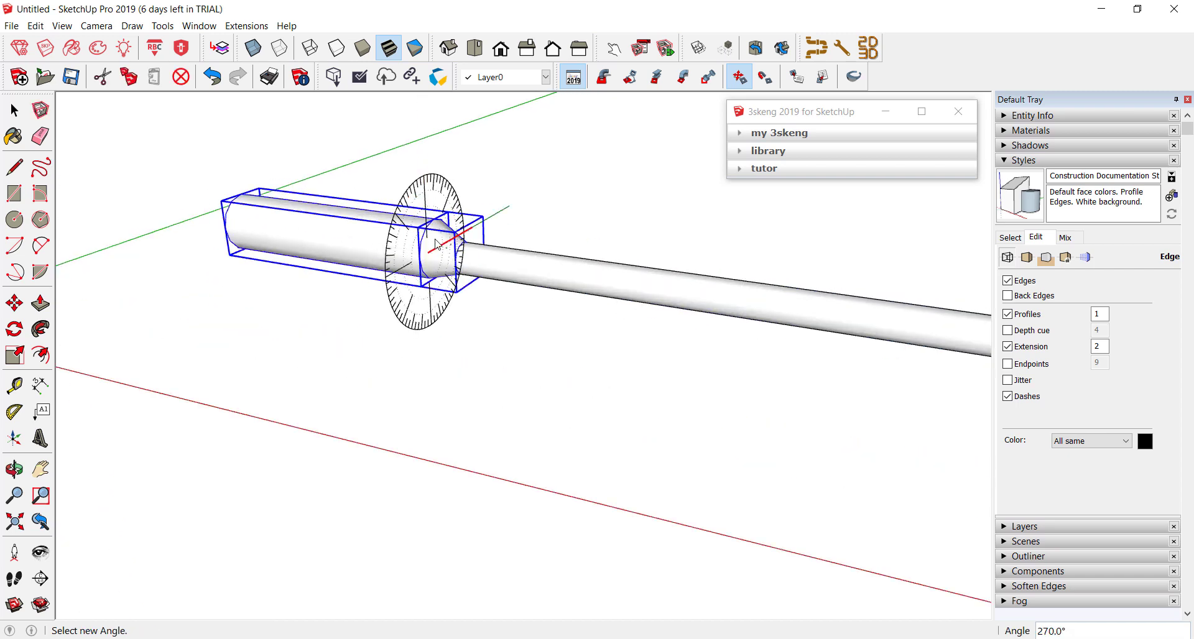
{"action": "left_click", "coordinate": [231, 245]}
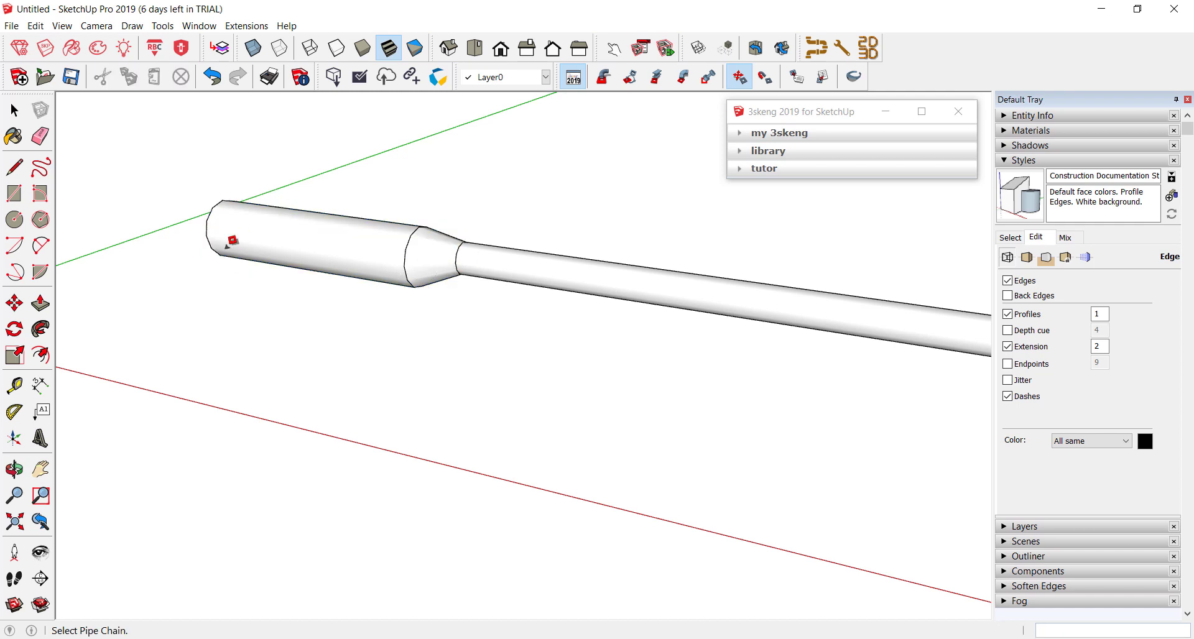
{"action": "left_click", "coordinate": [228, 234]}
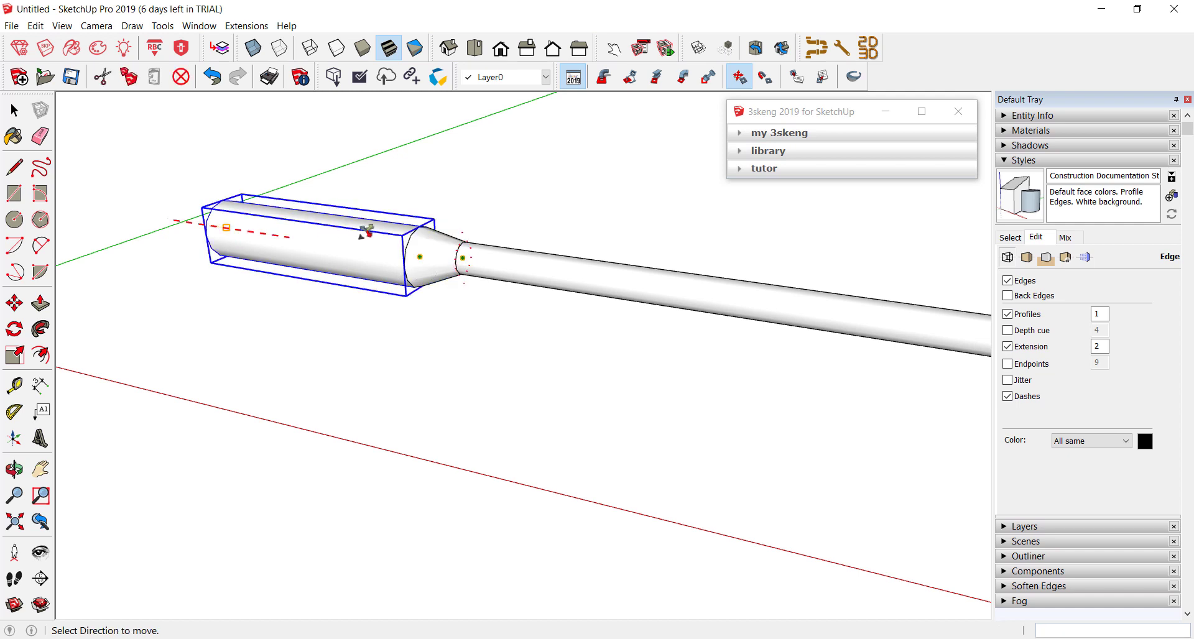
{"action": "left_click", "coordinate": [441, 244]}
{"action": "left_click", "coordinate": [430, 213]}
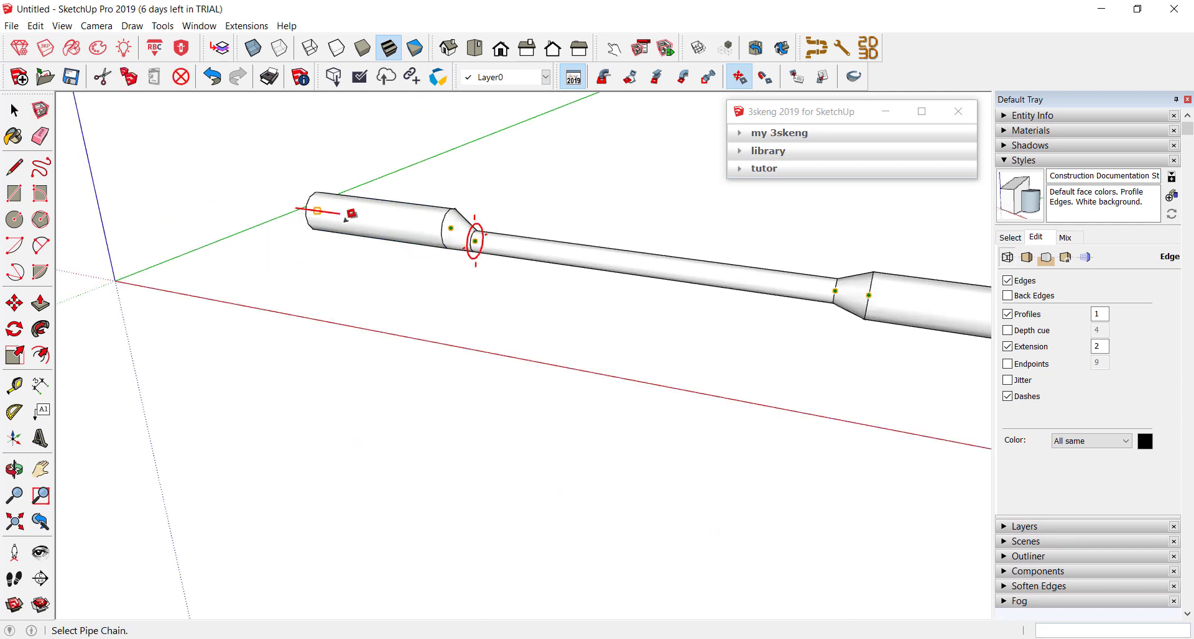
{"action": "middle_click_drag", "start_coordinate": [477, 232], "coordinate": [653, 163]}
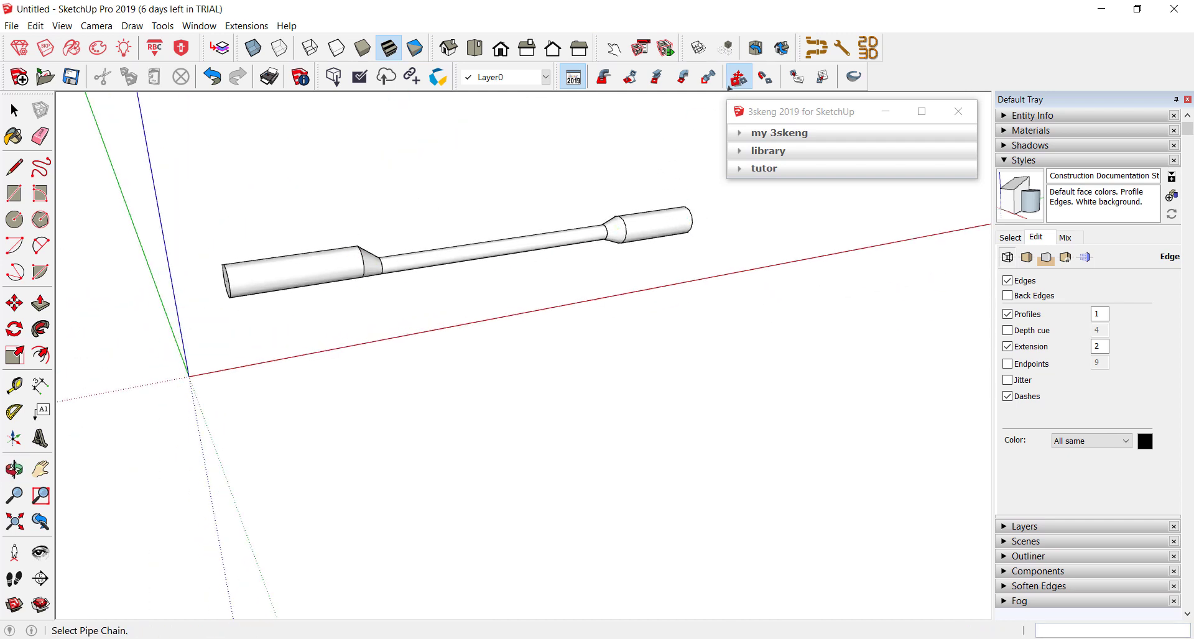
Lengthen the right and left 10" end pipe sections, expanding the 3skeng library list
{"action": "left_click", "coordinate": [689, 218]}
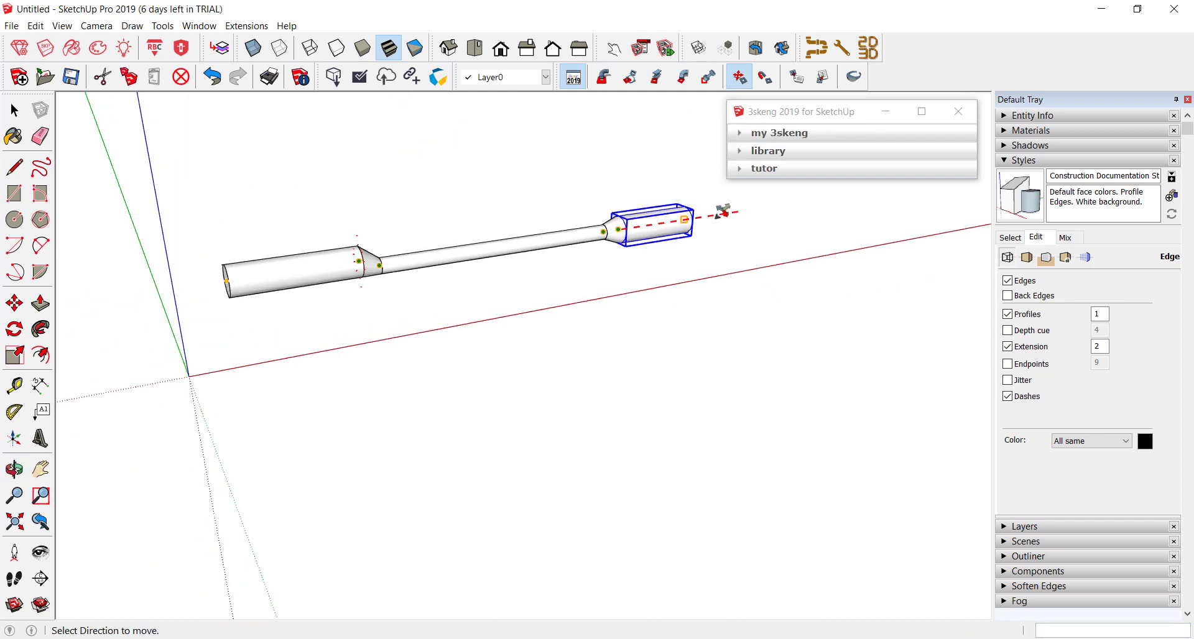
{"action": "left_click", "coordinate": [723, 212]}
{"action": "left_click", "coordinate": [768, 151]}
{"action": "middle_click_drag", "start_coordinate": [213, 298], "coordinate": [355, 262]}
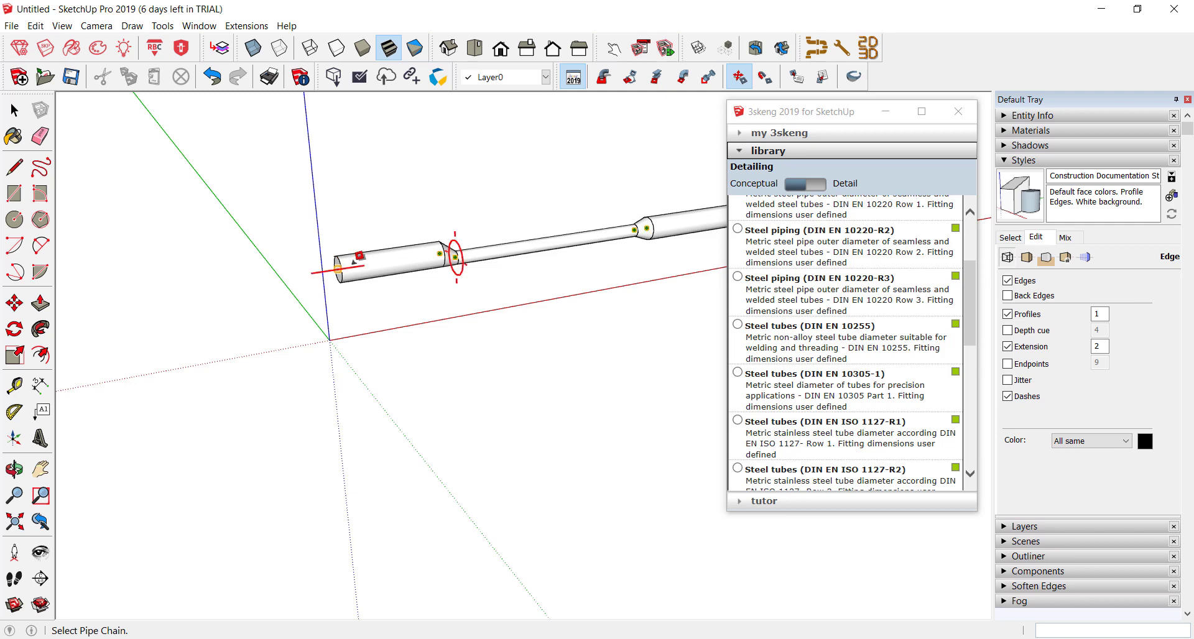
{"action": "left_click", "coordinate": [354, 262]}
{"action": "left_click", "coordinate": [202, 295]}
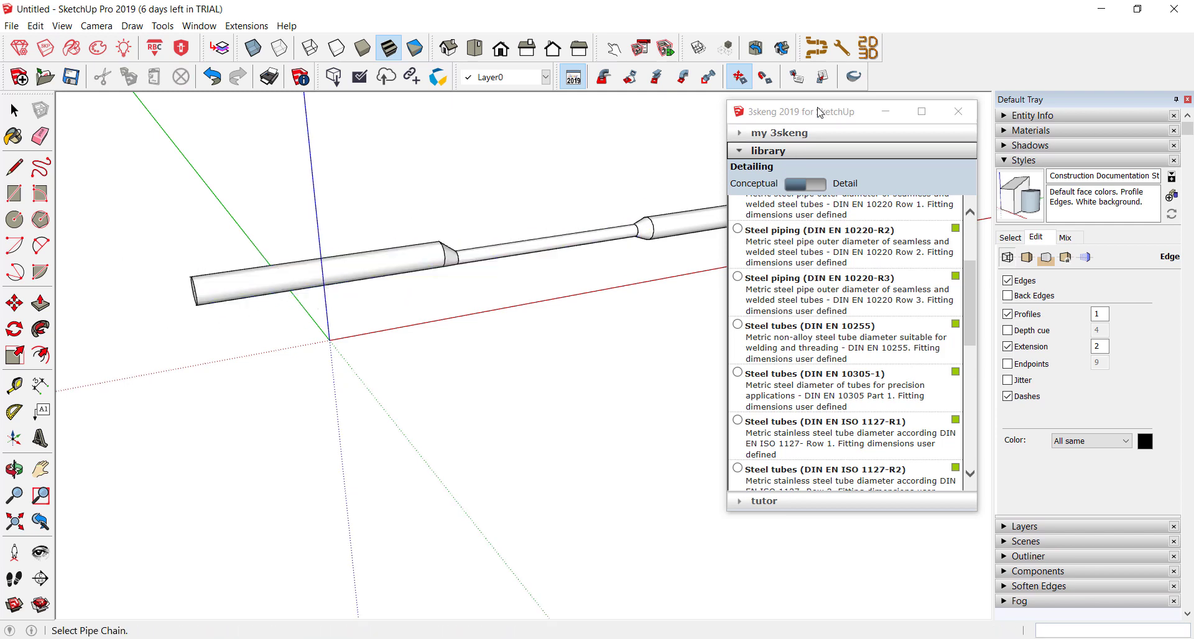
Dock the 3skeng panel into the tray and pick up the reducer joint to move it
{"action": "left_click_drag", "start_coordinate": [820, 112], "coordinate": [1070, 256]}
{"action": "middle_click_drag", "start_coordinate": [787, 315], "coordinate": [453, 333]}
{"action": "scroll", "coordinate": [488, 219], "scroll_direction": "up", "scroll_amount": 3}
{"action": "scroll", "coordinate": [501, 203], "scroll_direction": "up", "scroll_amount": 1}
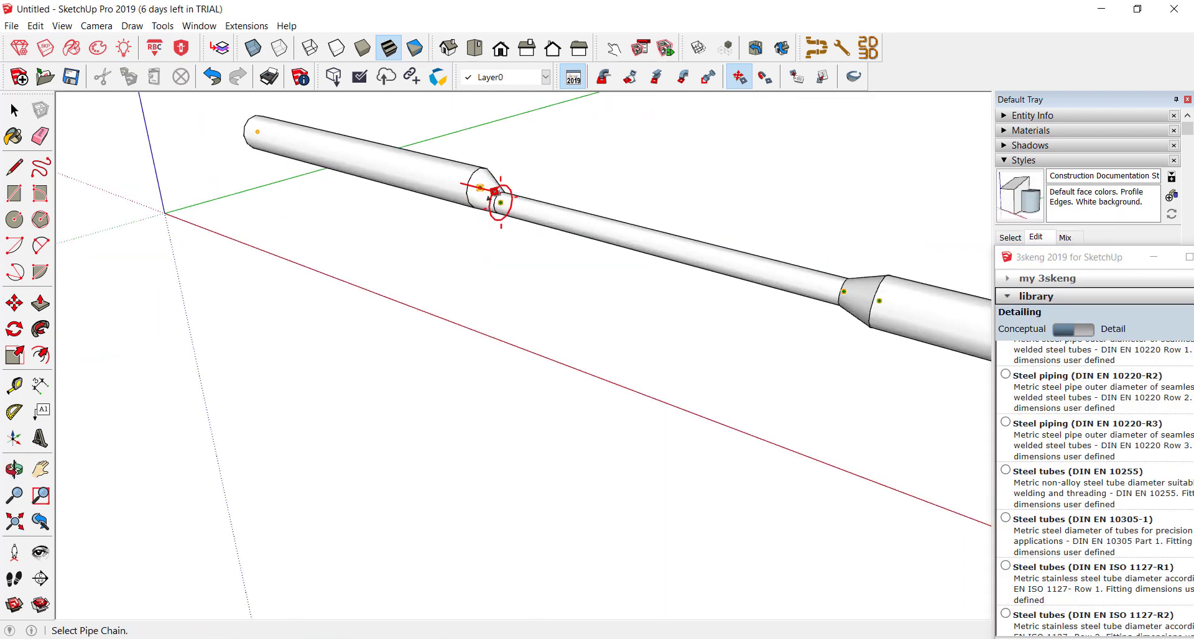
{"action": "left_click", "coordinate": [482, 186]}
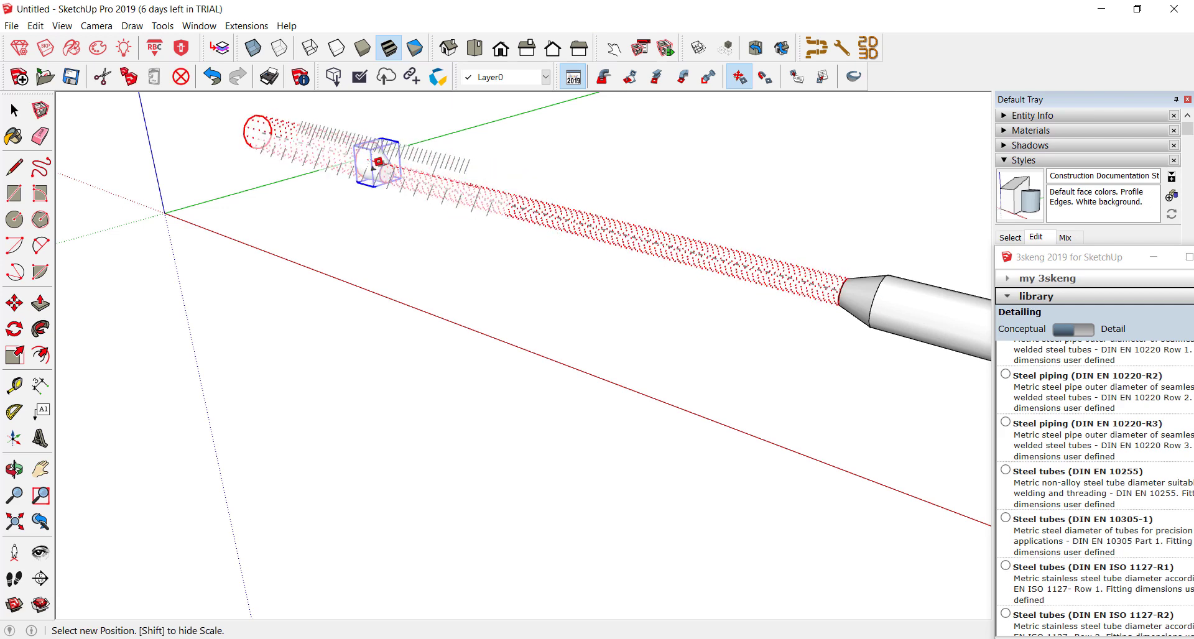
Place the reducer joint further left along the pipe and pick the right pipe section
{"action": "left_click", "coordinate": [378, 160]}
{"action": "scroll", "coordinate": [601, 252], "scroll_direction": "down", "scroll_amount": 3}
{"action": "left_click", "coordinate": [602, 252]}
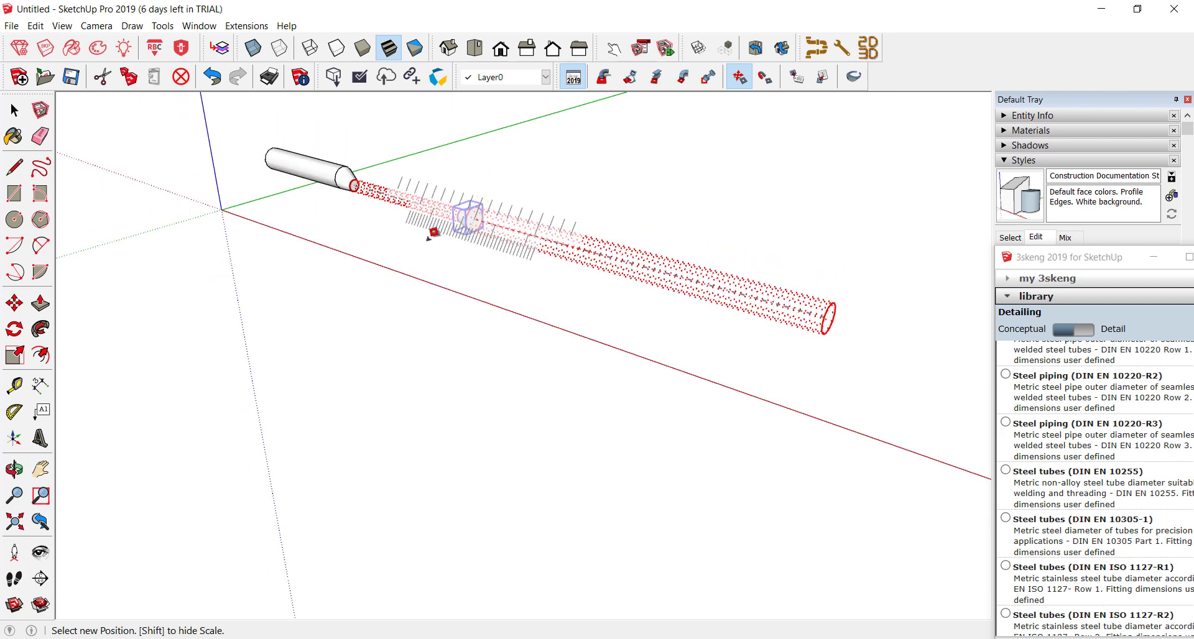
{"action": "mouse_move", "coordinate": [434, 232]}
{"action": "middle_mouse_down"}
{"action": "mouse_move", "coordinate": [714, 240]}
{"action": "mouse_move", "coordinate": [394, 256]}
{"action": "mouse_move", "coordinate": [378, 269]}
{"action": "mouse_move", "coordinate": [527, 325]}
{"action": "mouse_move", "coordinate": [466, 326]}
{"action": "middle_mouse_up"}
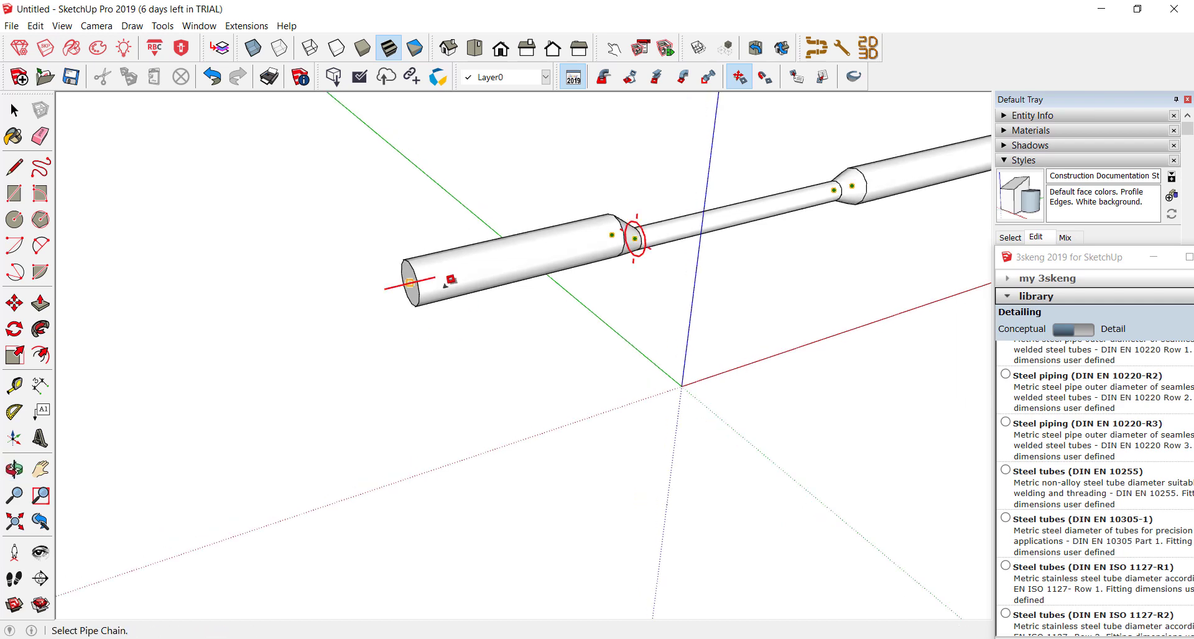
Swing the left 10" pipe section around its reducer joint and commit the new angle
{"action": "left_click", "coordinate": [446, 283]}
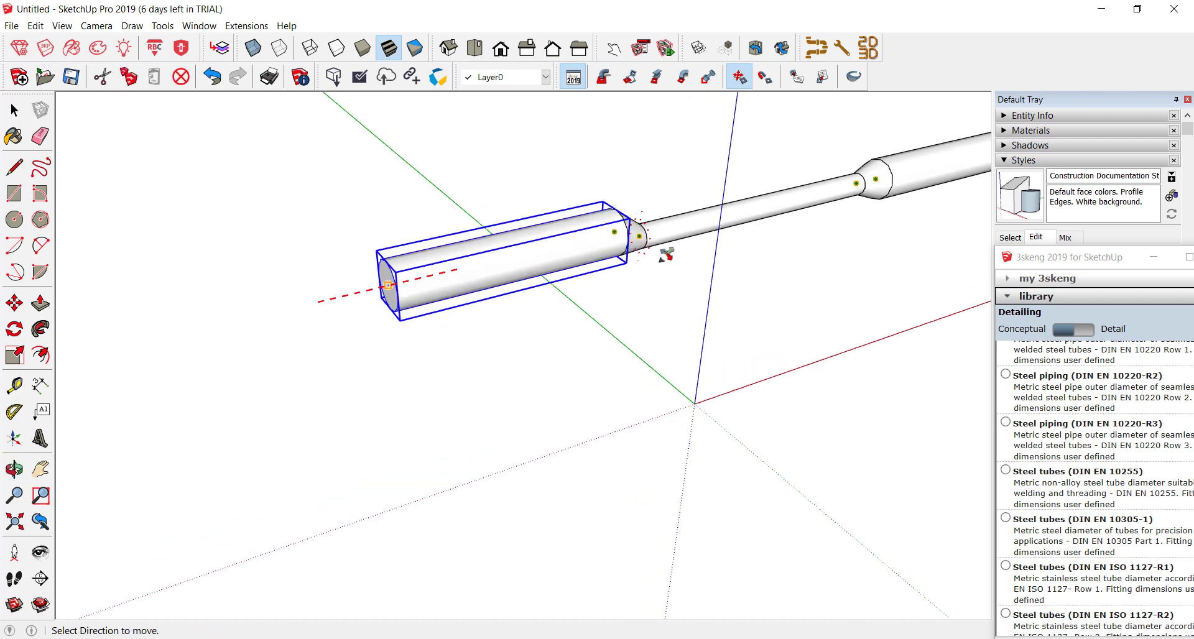
{"action": "scroll", "coordinate": [666, 255], "scroll_direction": "up", "scroll_amount": 2}
{"action": "scroll", "coordinate": [645, 208], "scroll_direction": "up", "scroll_amount": 2}
{"action": "left_click", "coordinate": [550, 195]}
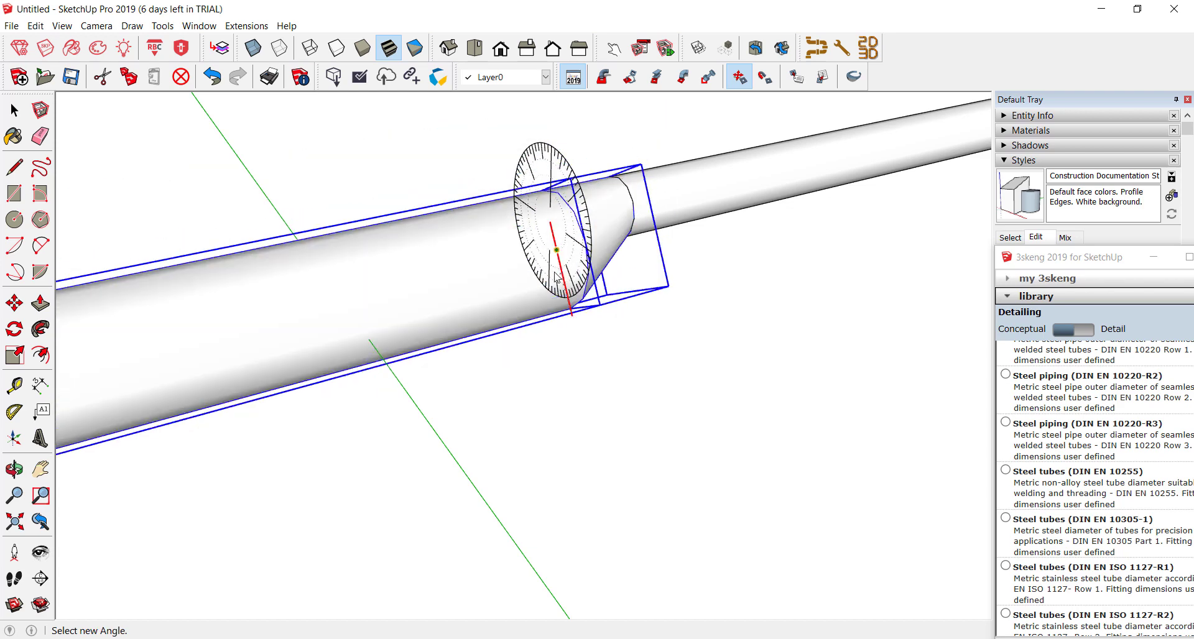
{"action": "left_click", "coordinate": [475, 280]}
{"action": "scroll", "coordinate": [649, 283], "scroll_direction": "down", "scroll_amount": 3}
{"action": "scroll", "coordinate": [311, 240], "scroll_direction": "down", "scroll_amount": 3}
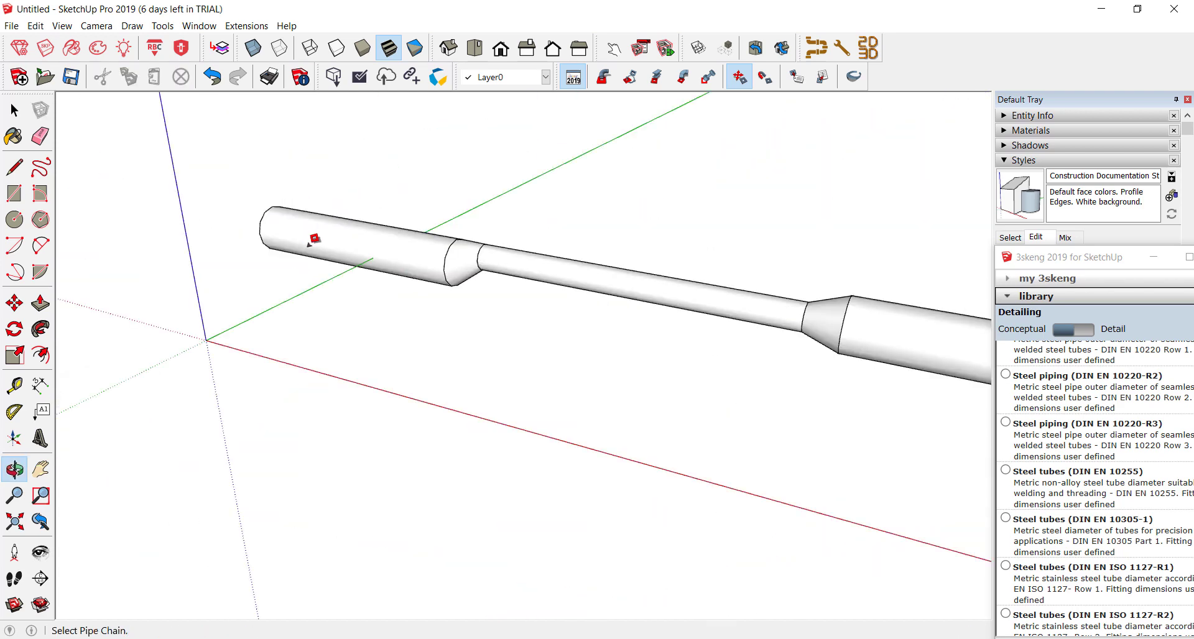
{"action": "mouse_move", "coordinate": [311, 241]}
{"action": "middle_mouse_down"}
{"action": "mouse_move", "coordinate": [405, 325]}
{"action": "mouse_move", "coordinate": [325, 272]}
{"action": "mouse_move", "coordinate": [335, 290]}
{"action": "mouse_move", "coordinate": [400, 319]}
{"action": "mouse_move", "coordinate": [442, 302]}
{"action": "middle_mouse_up"}
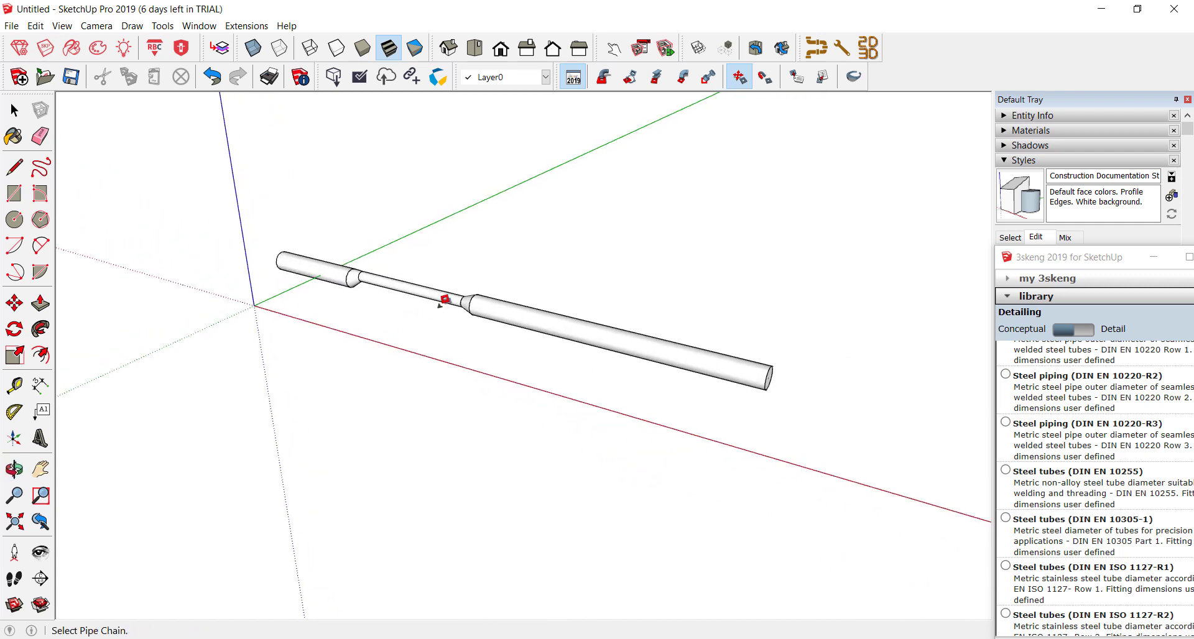